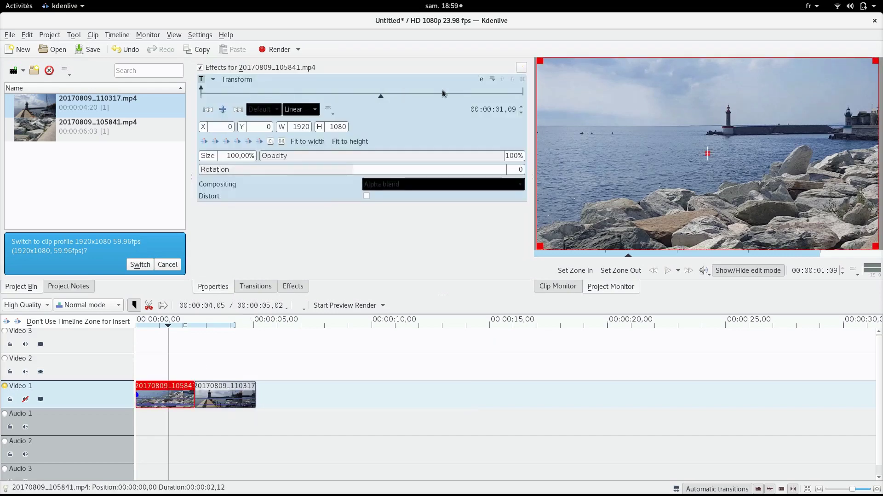
- Add a Transform keyframe at 00:00:02,03 on clip 20170809_105841.mp4 and set the size at its last keyframe to 200%
click(480, 97)
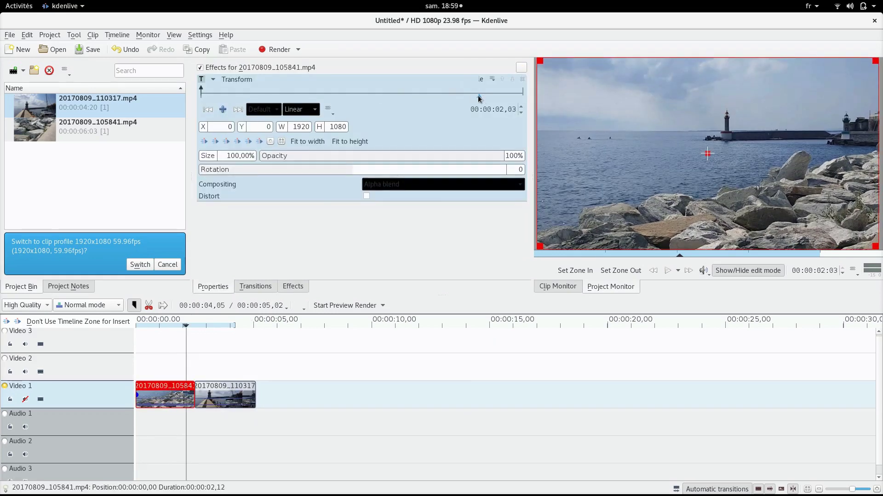
click(222, 109)
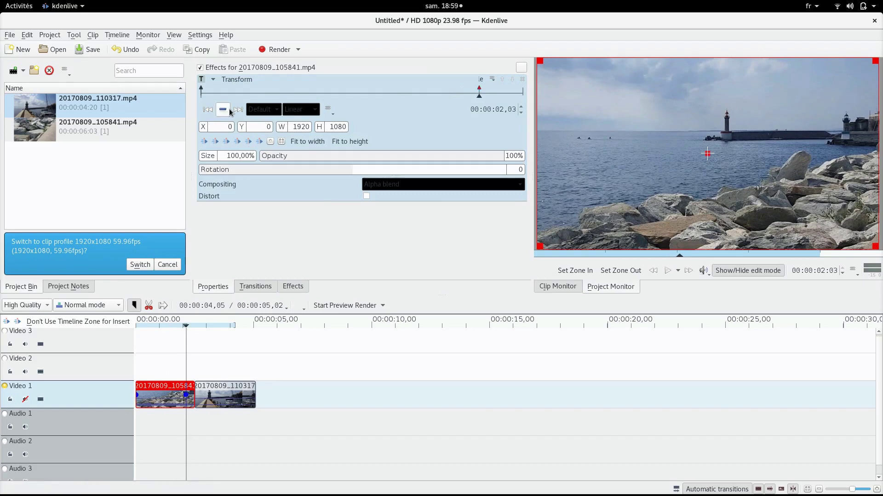
click(236, 110)
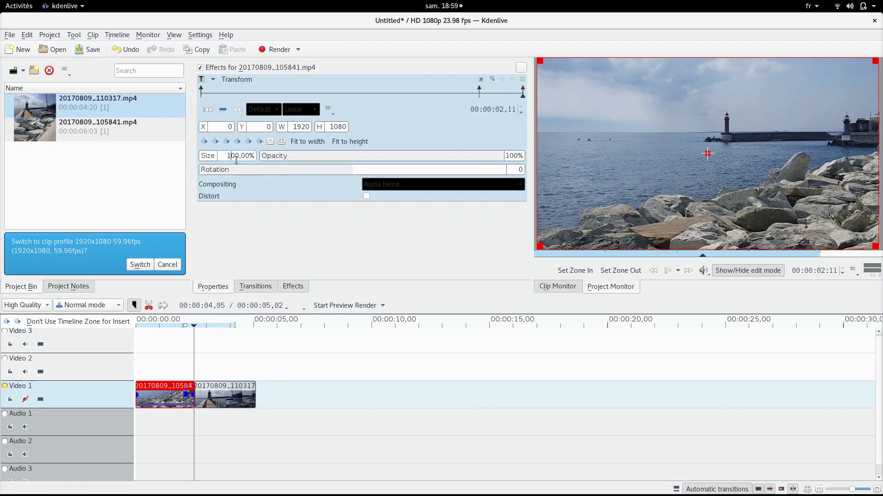
key(BackSpace)
key(Return)
- Place the playhead at 00:00:02,12, on the first frame of clip 20170809_110317.mp4
ctrl+scroll(312, 363, up, 3)
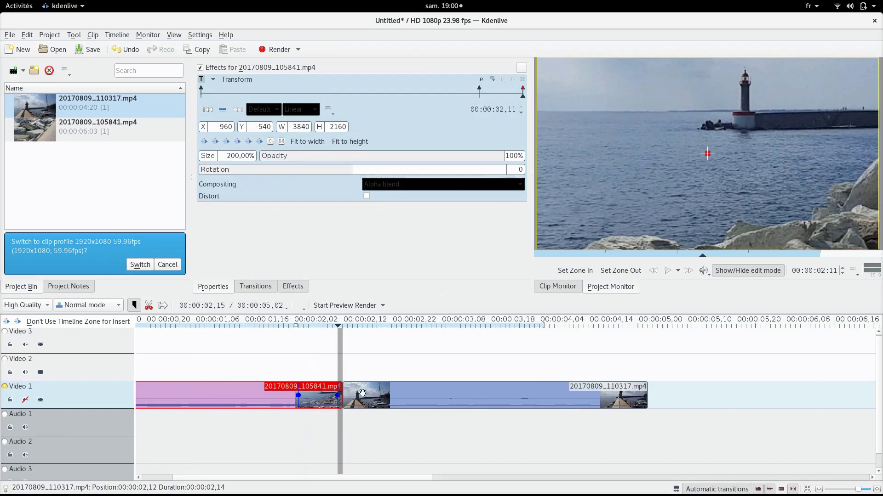
click(349, 367)
click(345, 363)
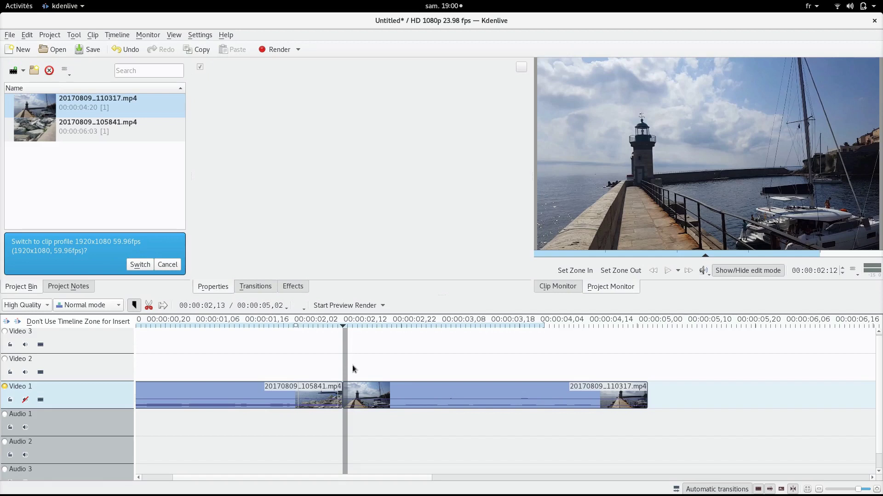
- Try scaling clip 20170809_110317.mp4 to 50% with a Transform effect and undo it
click(362, 397)
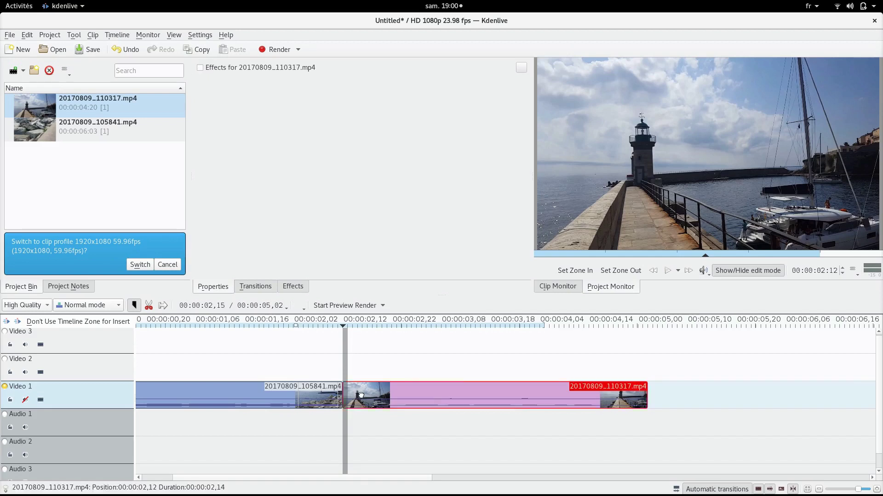
click(295, 287)
drag(242, 156, 363, 394)
drag(240, 153, 224, 154)
click(215, 141)
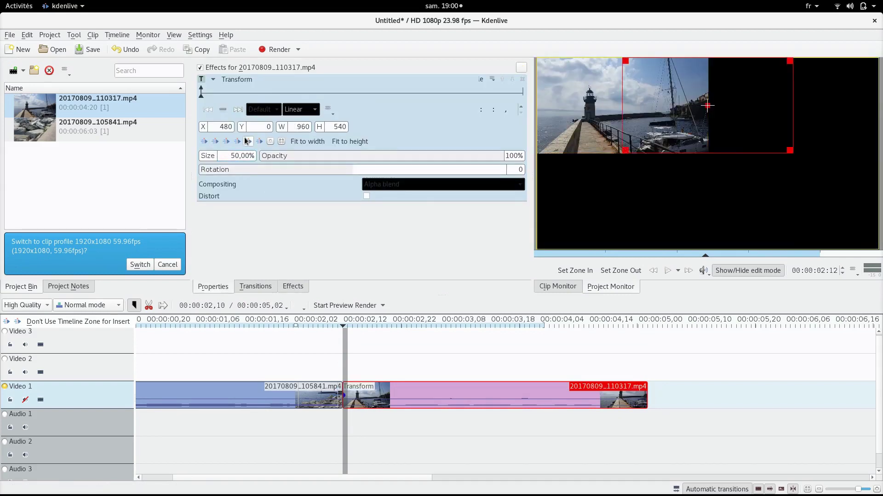
click(248, 141)
key(ctrl+z)
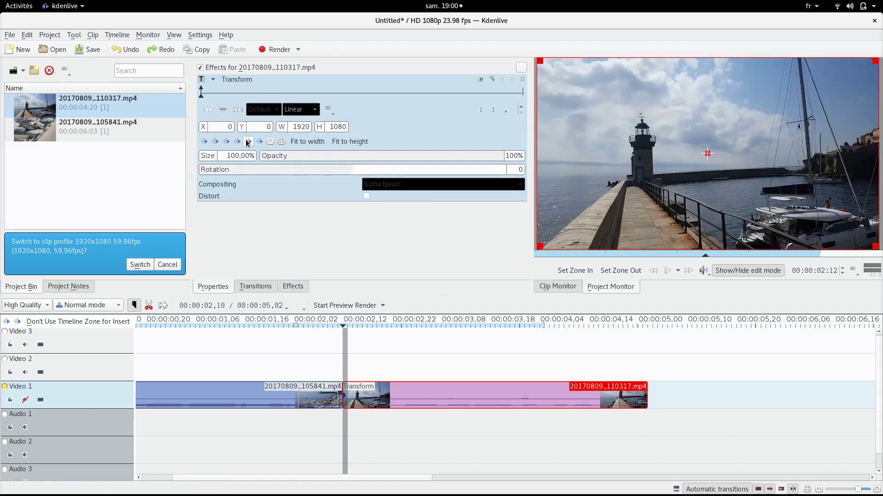
key(ctrl+z)
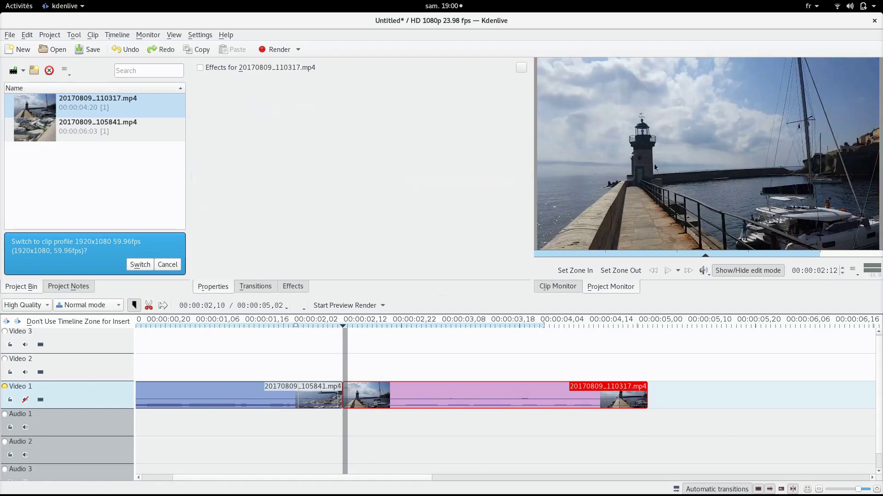
- Extract the current frame into the project as untitled-f60.png and save the project as tutosmoothzoom.kdenlive
right_click(712, 164)
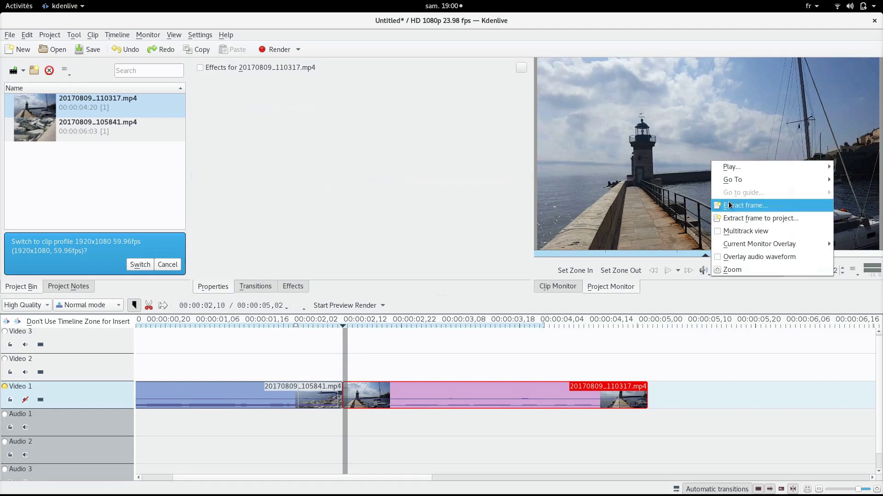
click(784, 220)
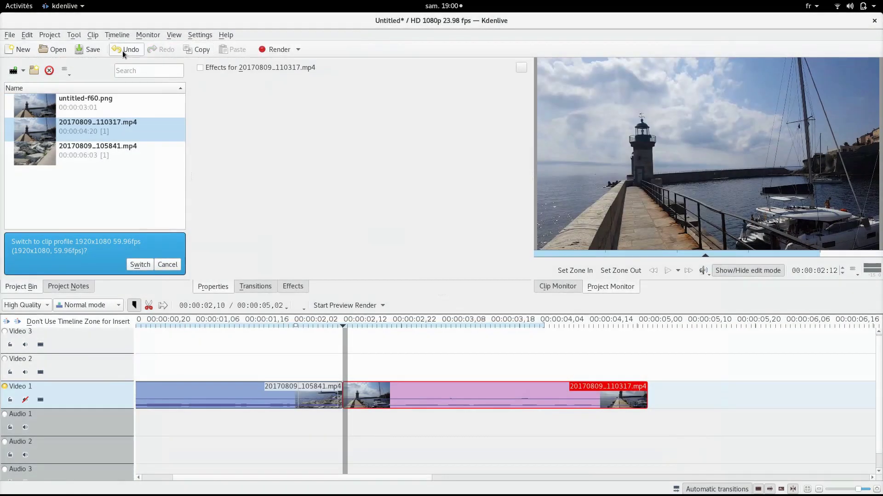
click(89, 50)
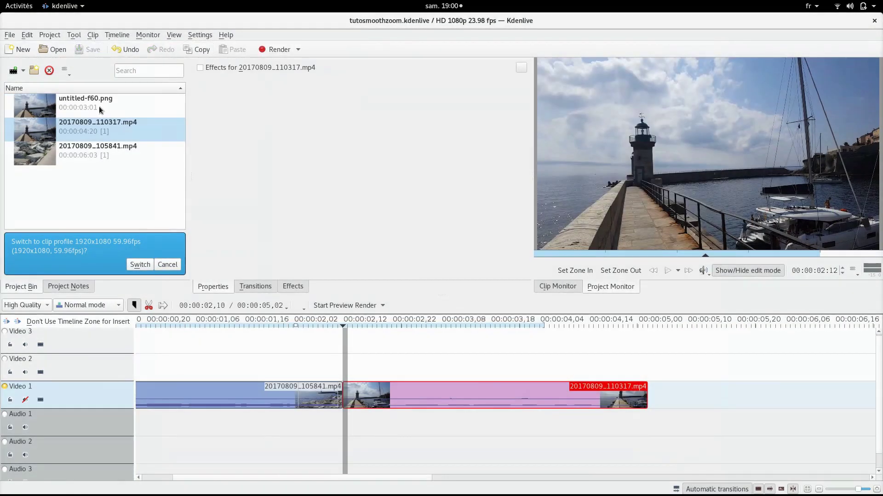
- Open untitled-f60.png from the project bin for editing in GIMP and move the image window clear of the tool windows
click(100, 109)
right_click(38, 107)
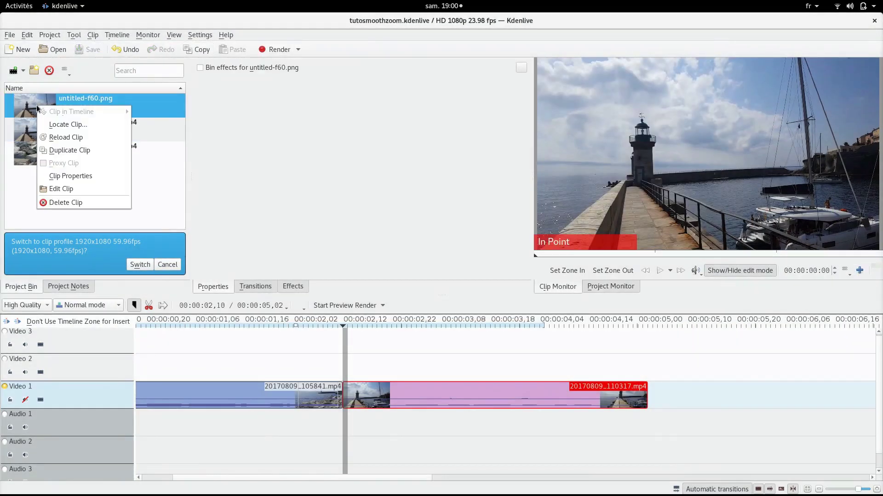
click(71, 188)
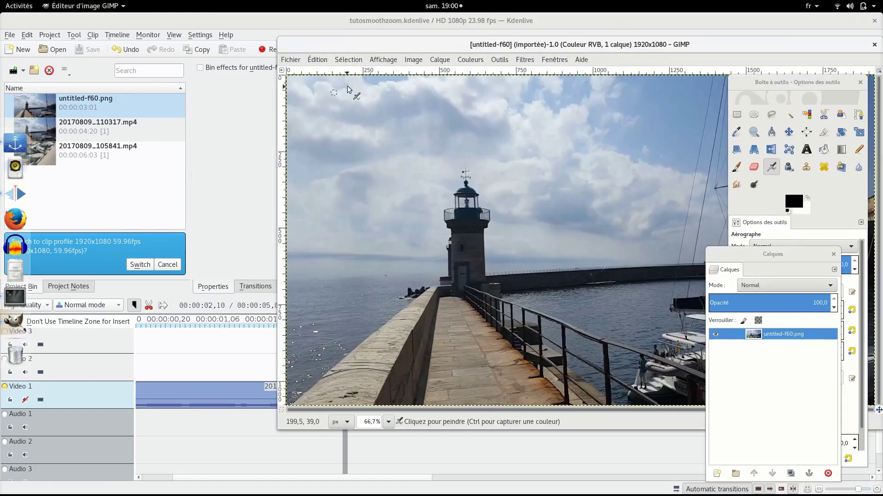
drag(350, 50, 123, 30)
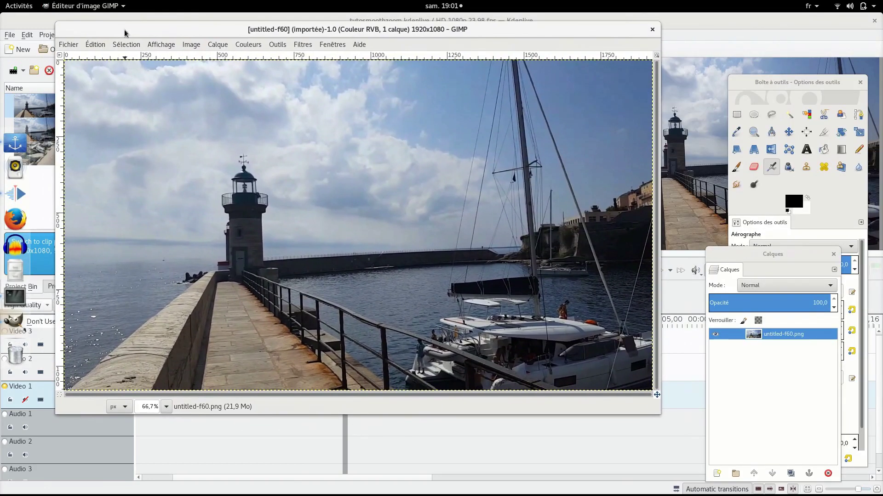
- Resize the canvas to 3500 x 1969 px with linked proportions and centre the photo on it
key(minus)
key(minus)
key(minus)
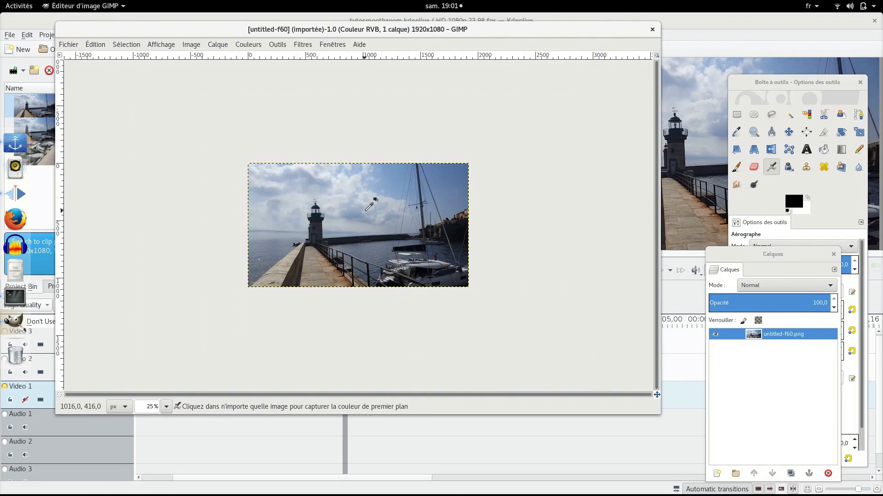
click(191, 46)
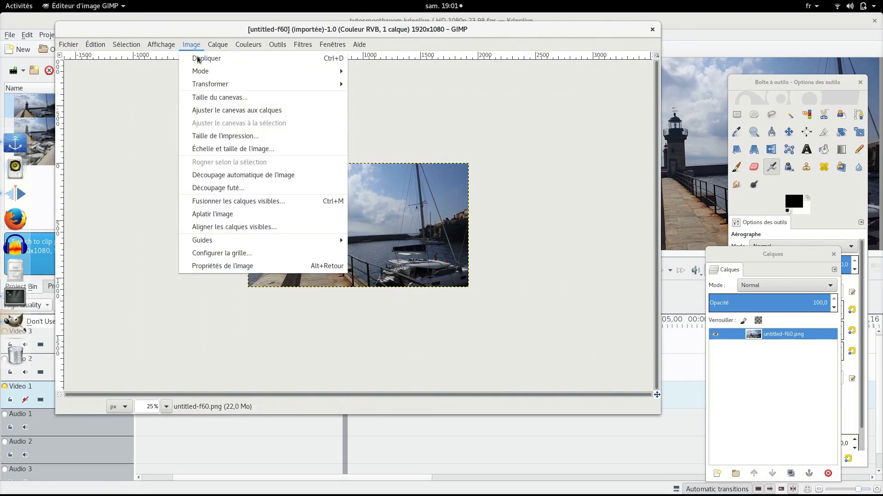
click(214, 98)
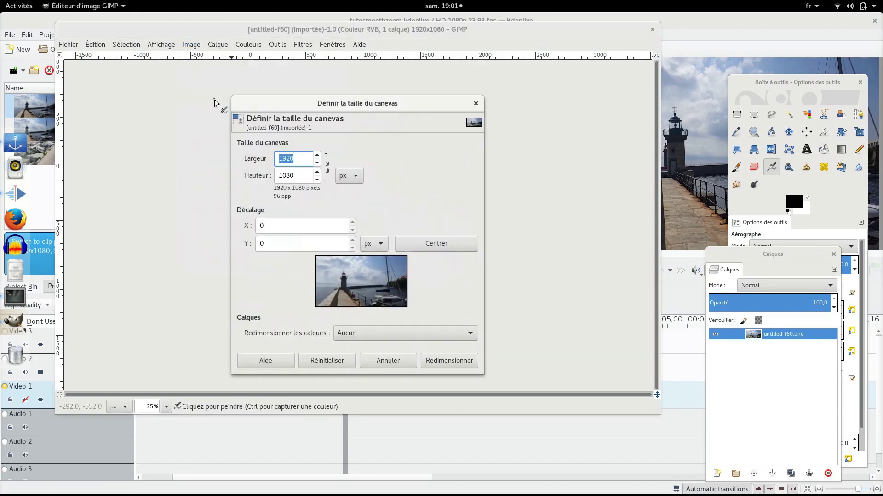
click(327, 166)
text(3000)
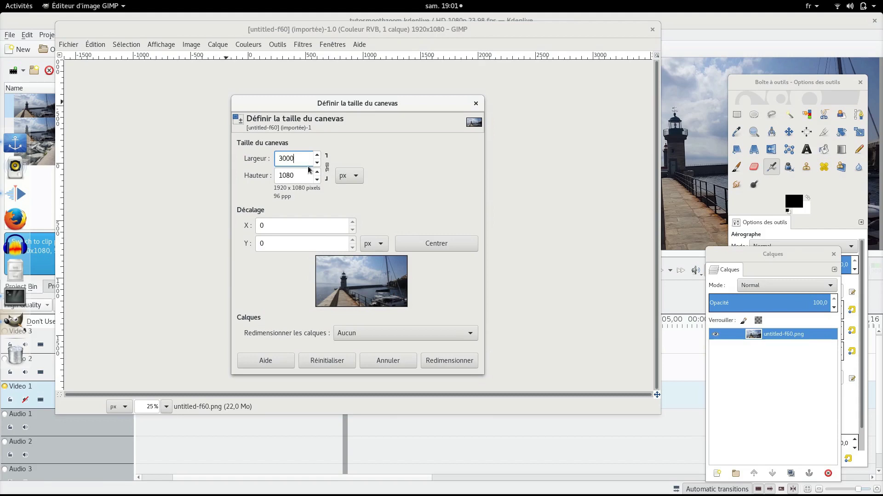
click(309, 175)
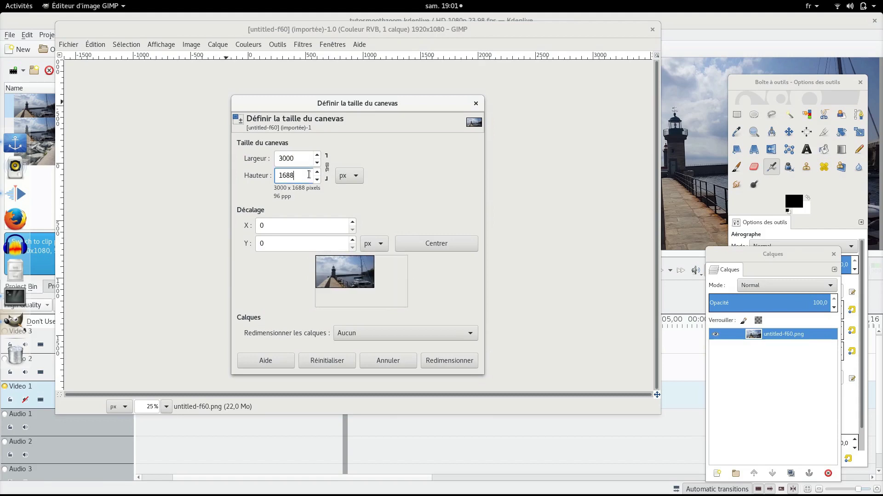
click(425, 243)
scroll(300, 158, down, 13)
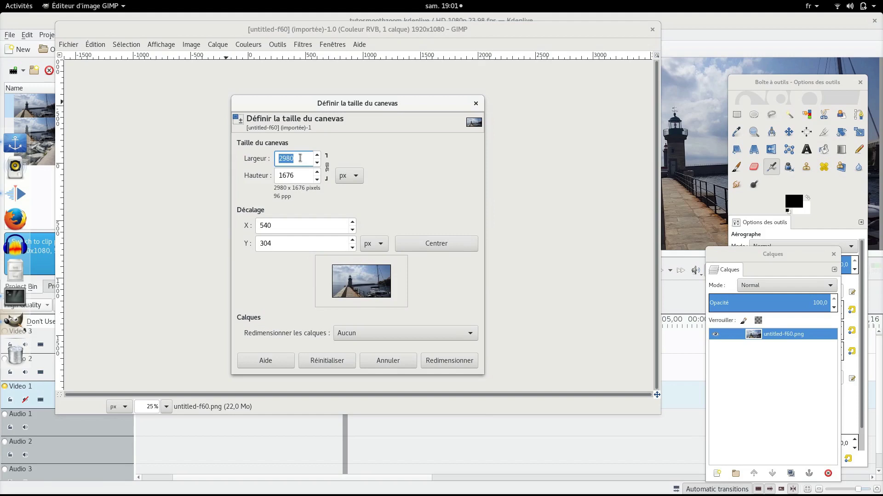
text(4)
click(303, 175)
click(405, 244)
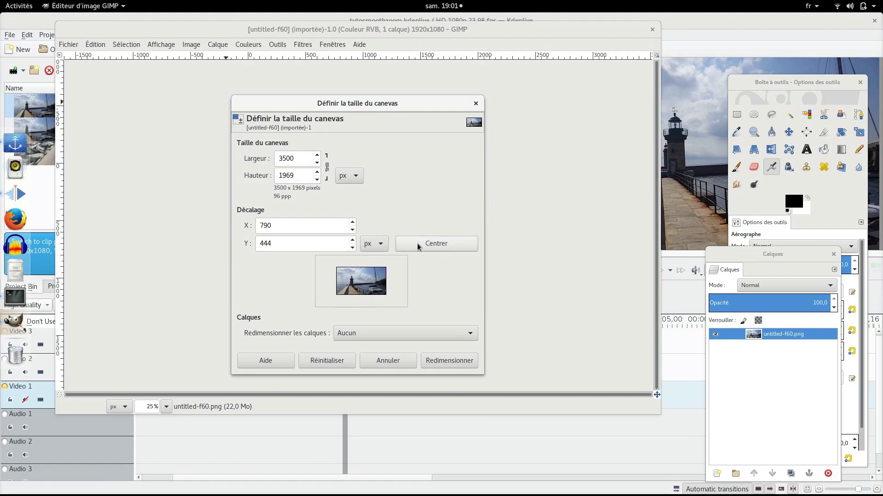
click(448, 363)
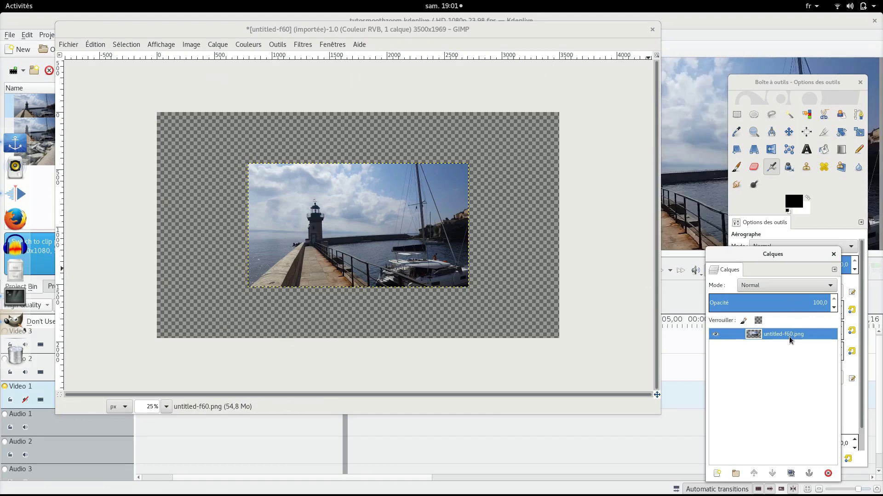
- Duplicate the photo layer seven times
click(790, 473)
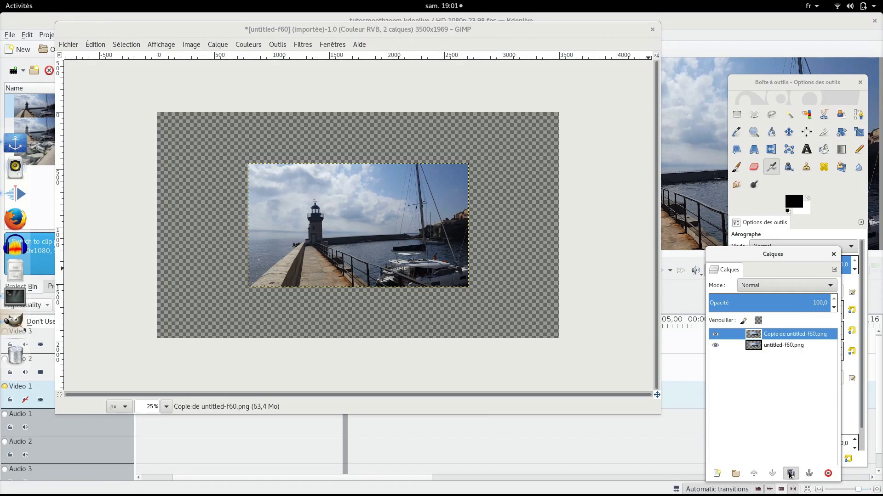
click(790, 474)
click(789, 474)
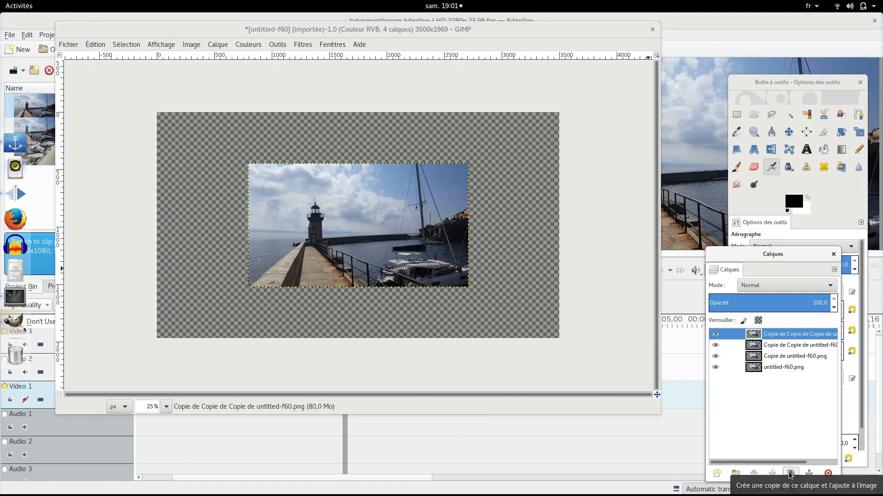
click(790, 473)
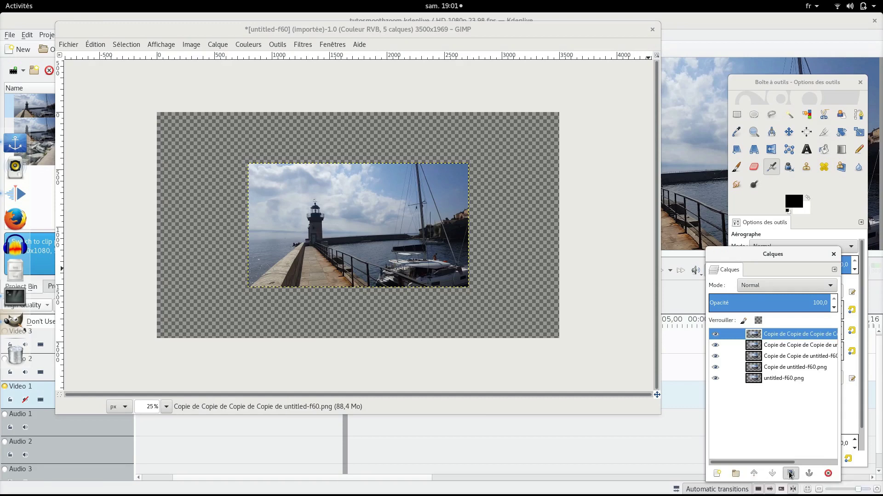
click(790, 474)
click(790, 474)
click(790, 474)
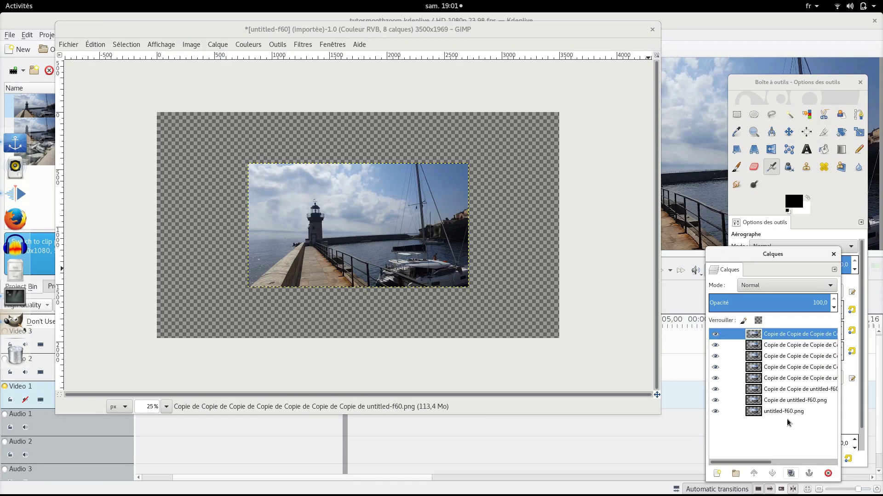
- Flip the six uppermost copies of the photo layer horizontally with the Flip tool
click(788, 132)
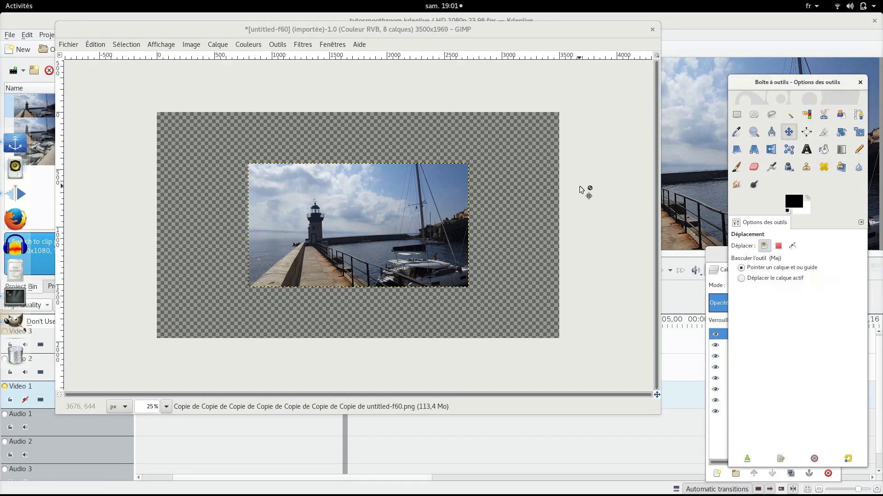
click(771, 152)
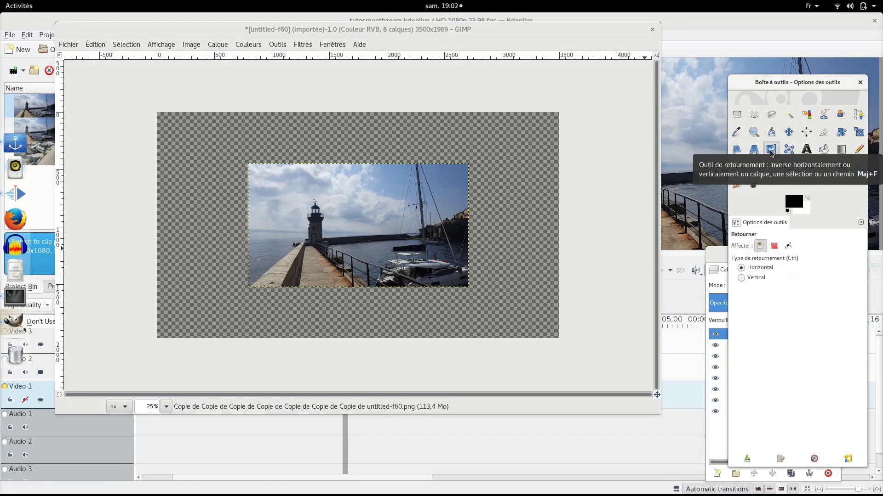
click(716, 260)
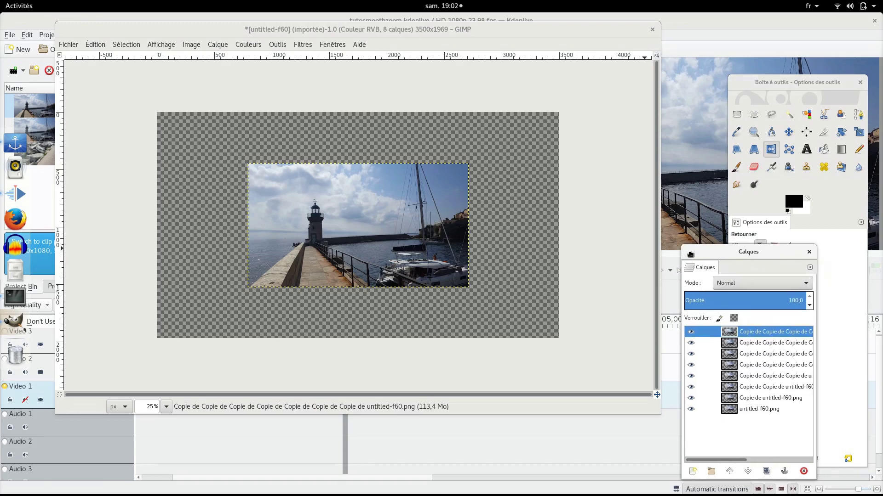
click(375, 207)
drag(732, 257, 732, 201)
click(751, 288)
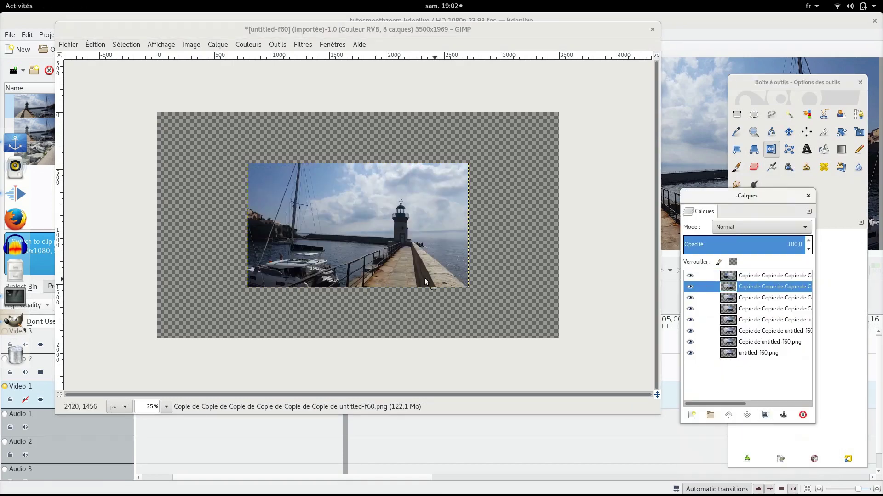
click(379, 234)
click(760, 299)
click(439, 251)
key(Page_Down)
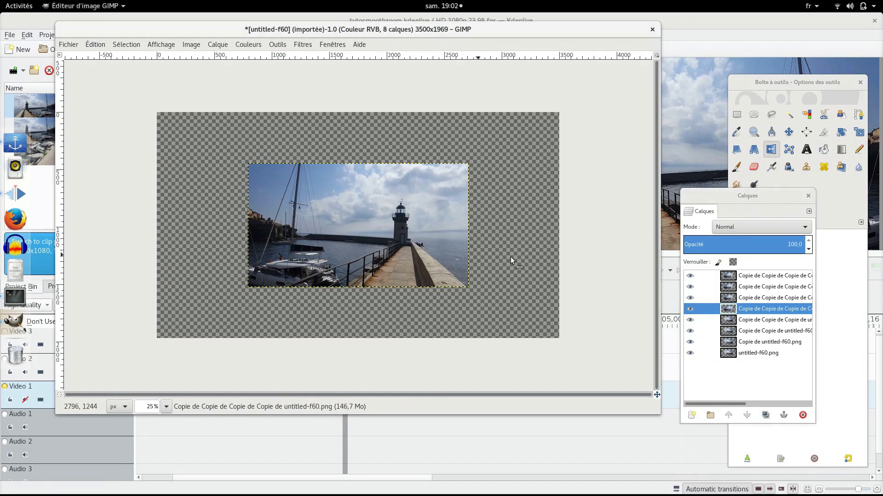
click(747, 321)
click(397, 243)
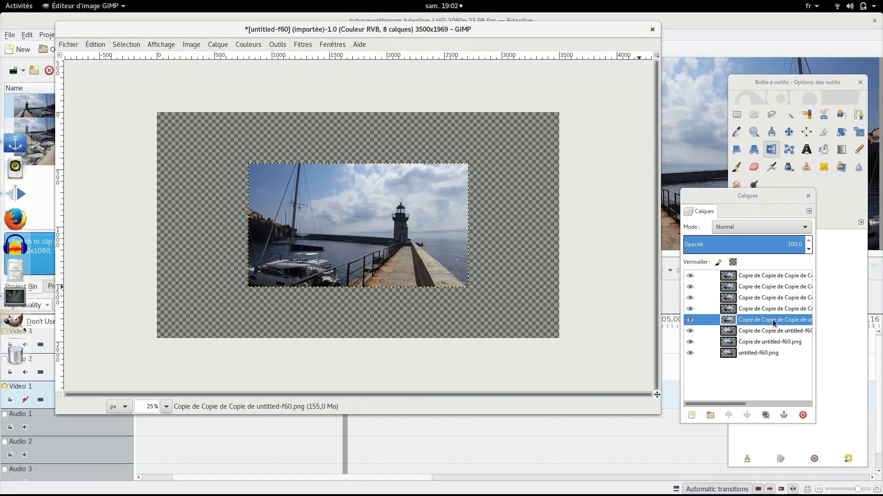
click(768, 332)
click(414, 235)
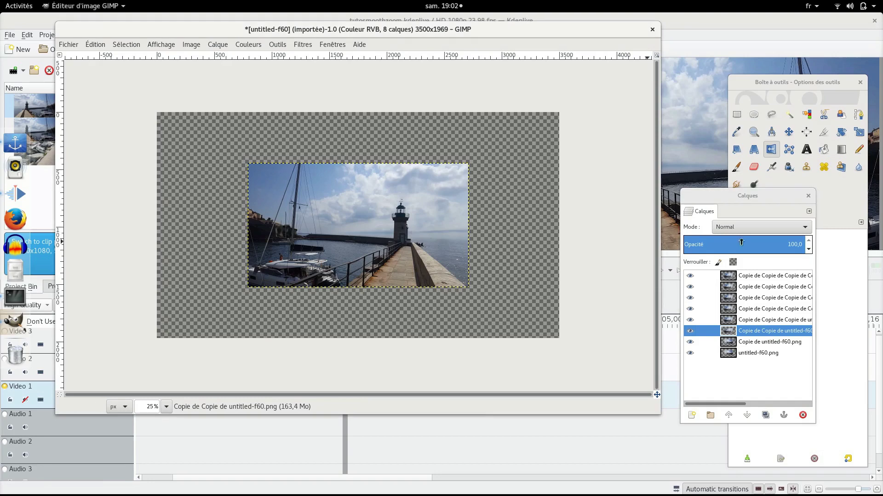
- Flip the six lowest photo layers vertically with the Flip tool
click(866, 212)
click(741, 278)
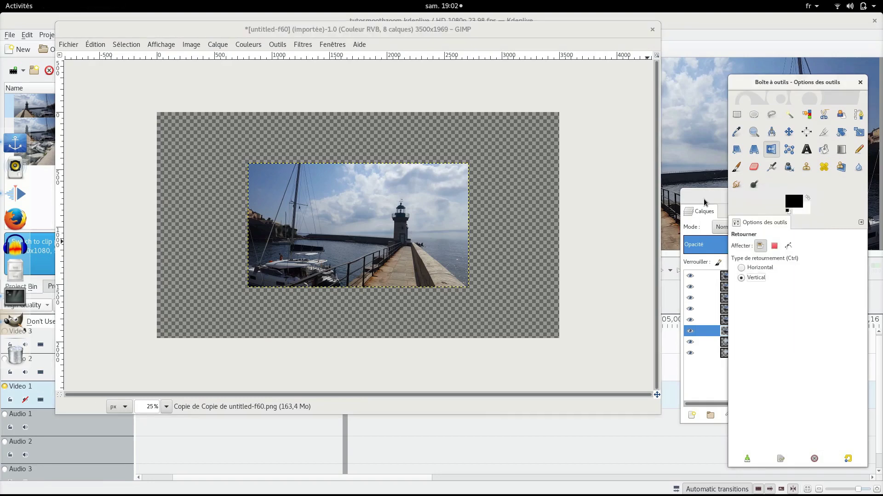
click(705, 211)
click(754, 299)
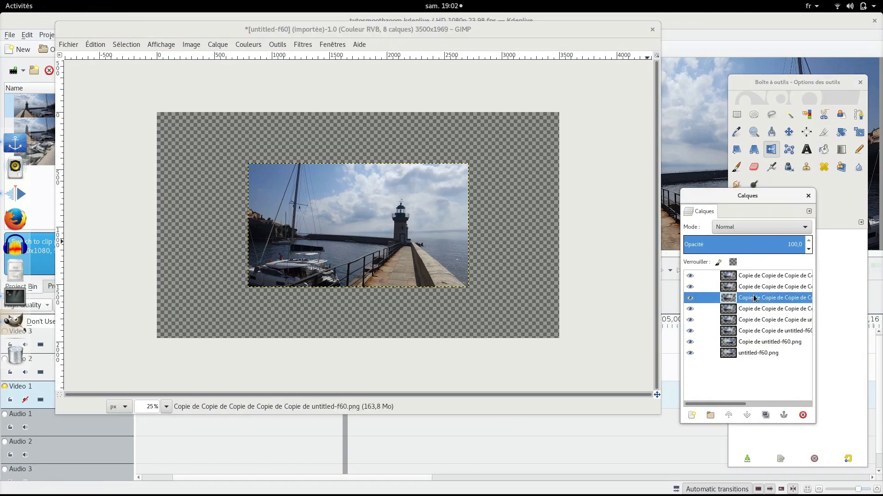
click(445, 241)
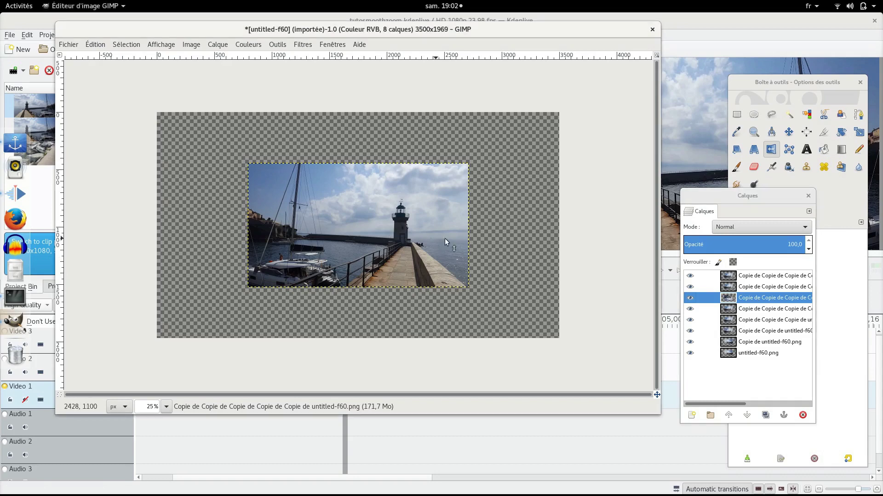
click(749, 313)
click(390, 235)
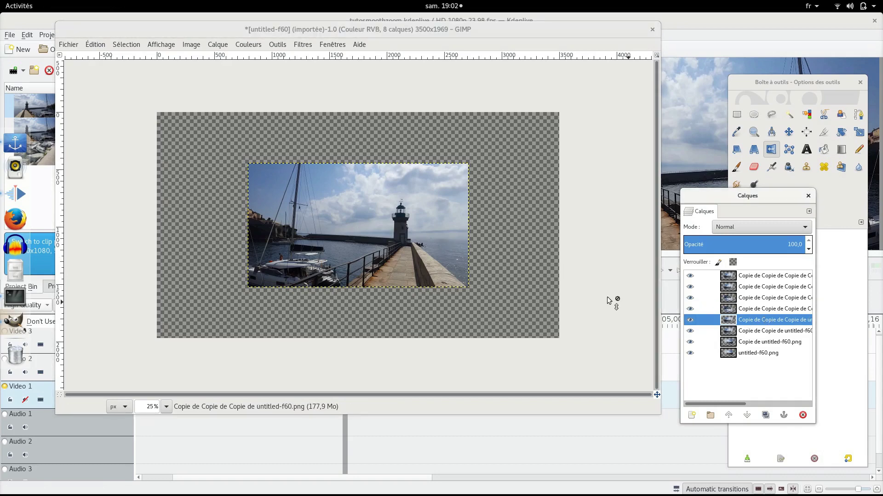
click(771, 332)
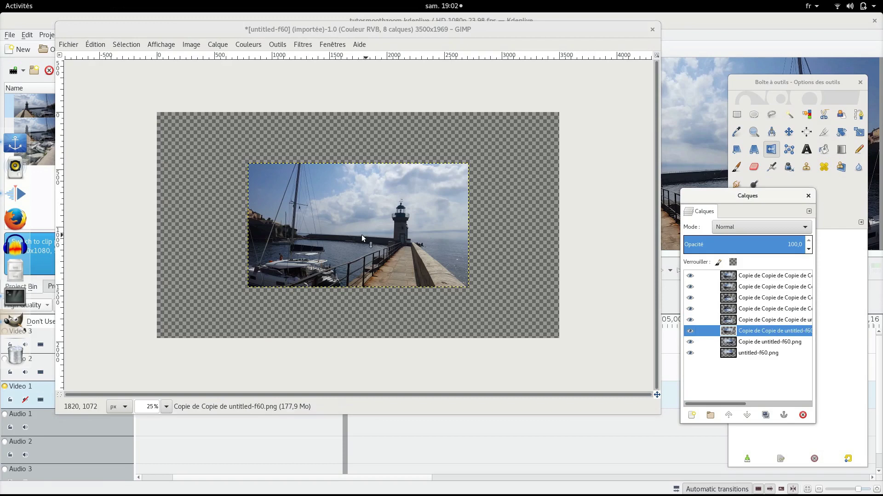
click(759, 343)
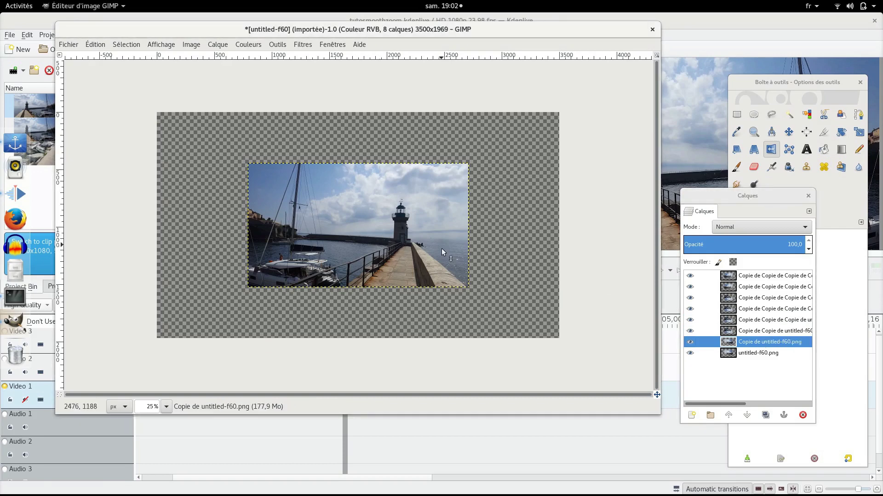
click(763, 353)
- Move seven photo copies off the centre: one to the right, one to the left, one above and one to each corner
click(789, 132)
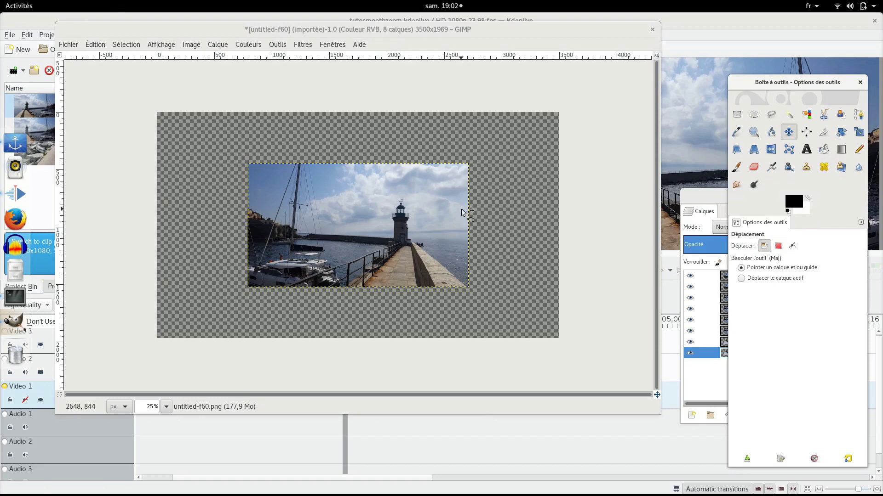
drag(336, 210, 566, 212)
drag(436, 221, 214, 221)
drag(307, 261, 529, 132)
drag(443, 262, 234, 142)
drag(270, 186, 486, 309)
drag(442, 198, 221, 334)
drag(307, 221, 307, 98)
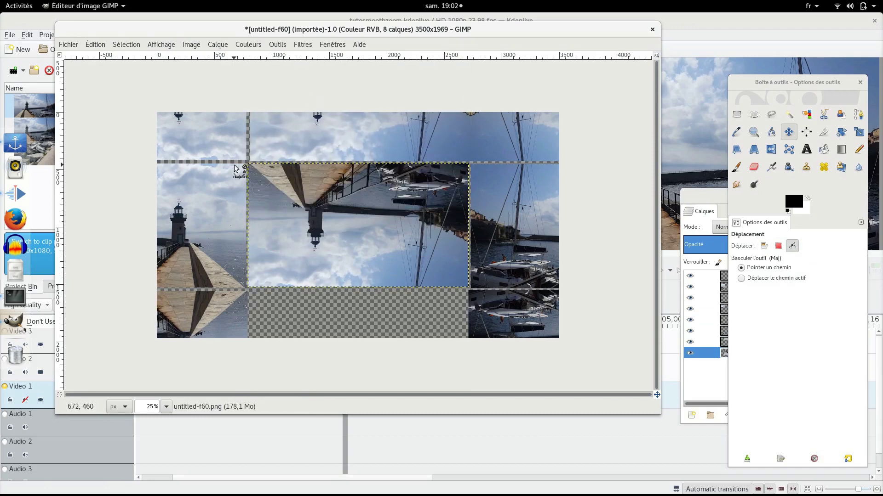
- Align the upper, left and upper-left copies with the centre photo's upper-left corner so no gaps remain between them
scroll(233, 165, up, 5)
scroll(119, 172, up, 8)
scroll(126, 211, up, 1)
scroll(134, 207, down, 11)
scroll(170, 191, up, 4)
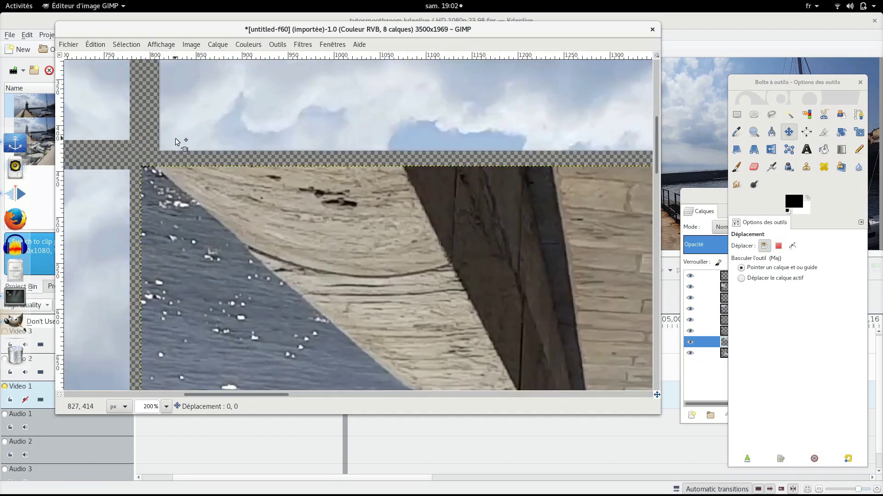
scroll(166, 152, up, 2)
scroll(160, 164, up, 2)
drag(168, 141, 149, 155)
drag(75, 197, 120, 181)
drag(75, 67, 119, 174)
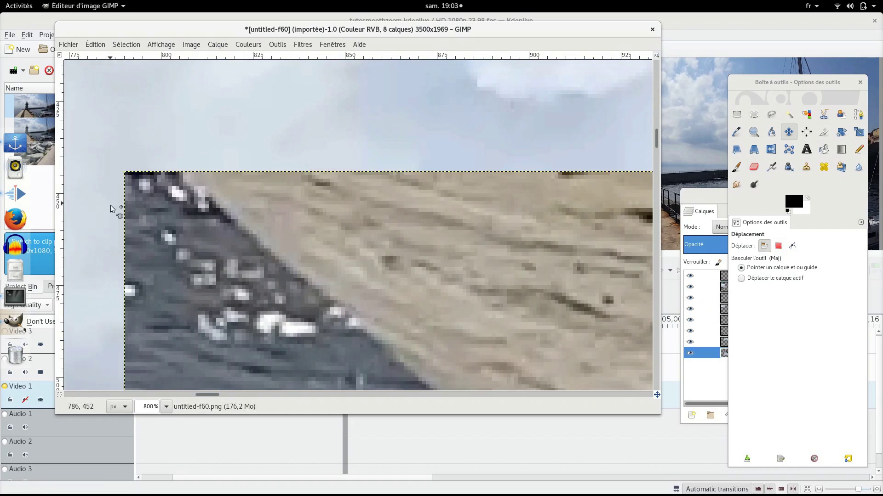
- Move the lower-left copy up flush against the left copy at the centre photo's lower-left corner
scroll(190, 153, down, 6)
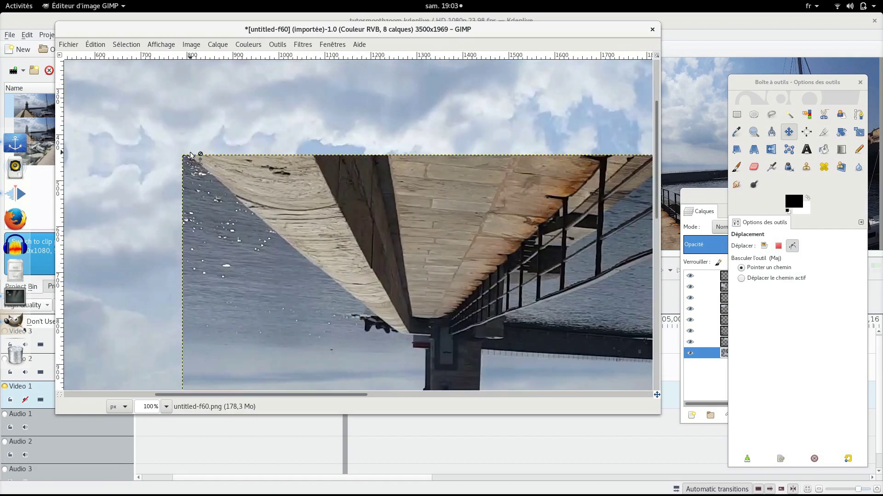
scroll(190, 153, down, 4)
scroll(238, 308, up, 5)
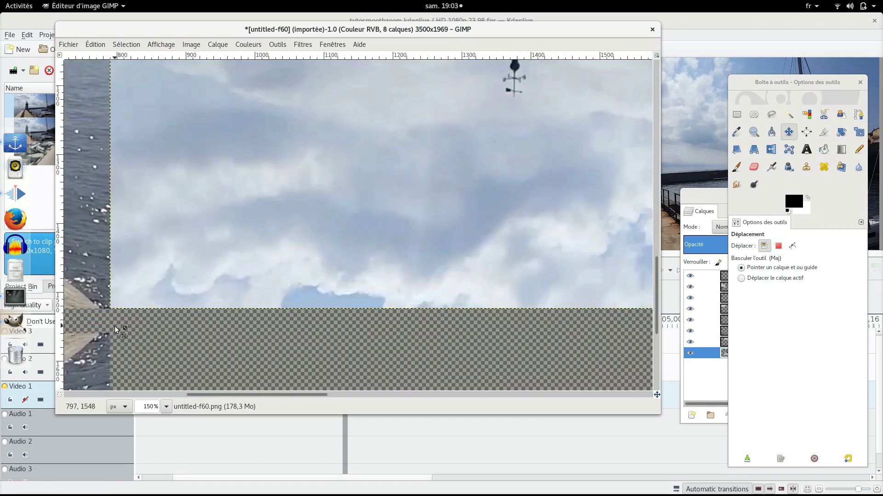
click(105, 339)
scroll(104, 340, up, 4)
drag(107, 324, 107, 291)
scroll(237, 276, down, 7)
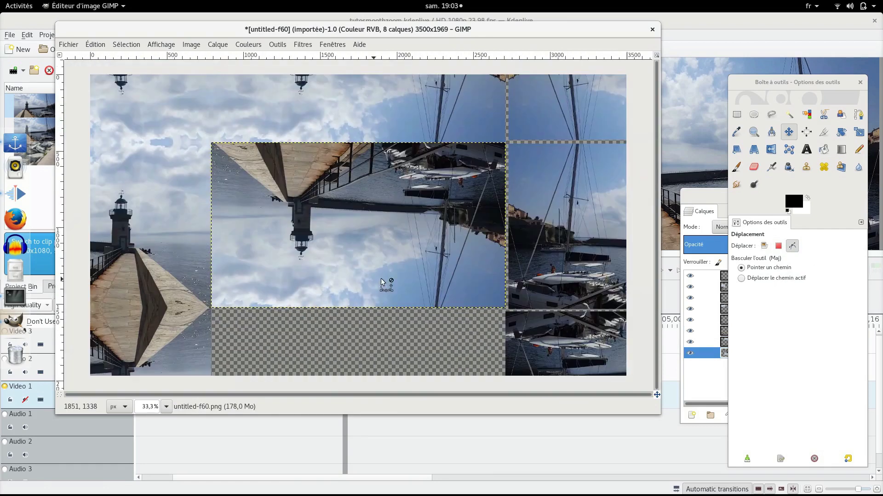
- Align the right and upper-right copies with the centre photo's upper-right corner, closing the gaps between them
scroll(494, 162, up, 5)
drag(428, 217, 408, 235)
scroll(402, 232, up, 2)
scroll(401, 236, up, 3)
drag(536, 309, 433, 265)
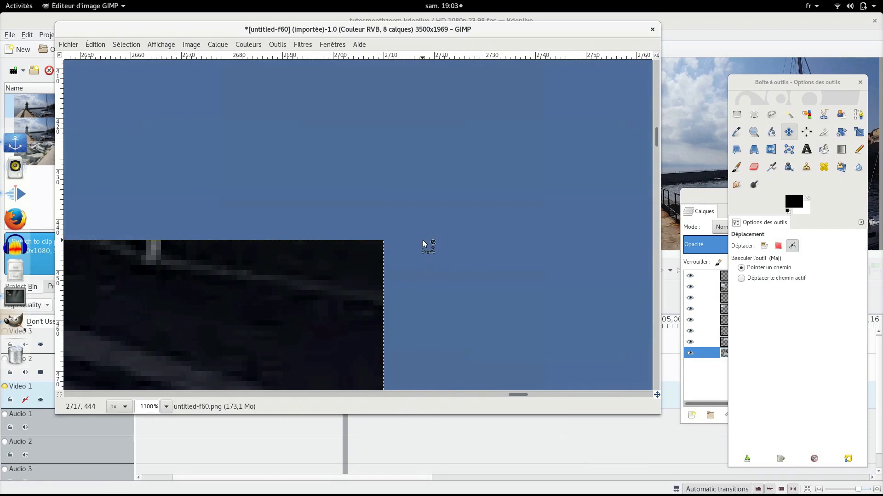
- Move the lower-right copy up flush against the right copy at the centre photo's lower-right corner
scroll(423, 240, down, 7)
scroll(423, 242, down, 5)
scroll(450, 275, up, 5)
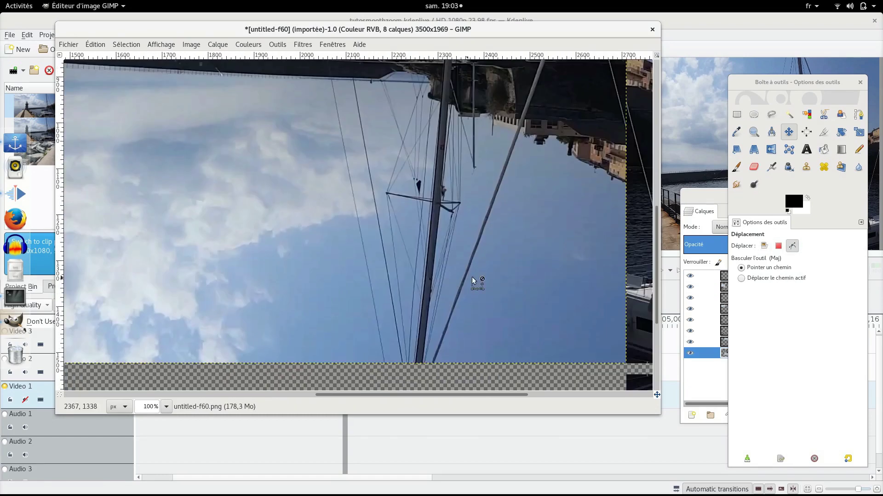
scroll(564, 270, down, 3)
scroll(566, 269, right, 1)
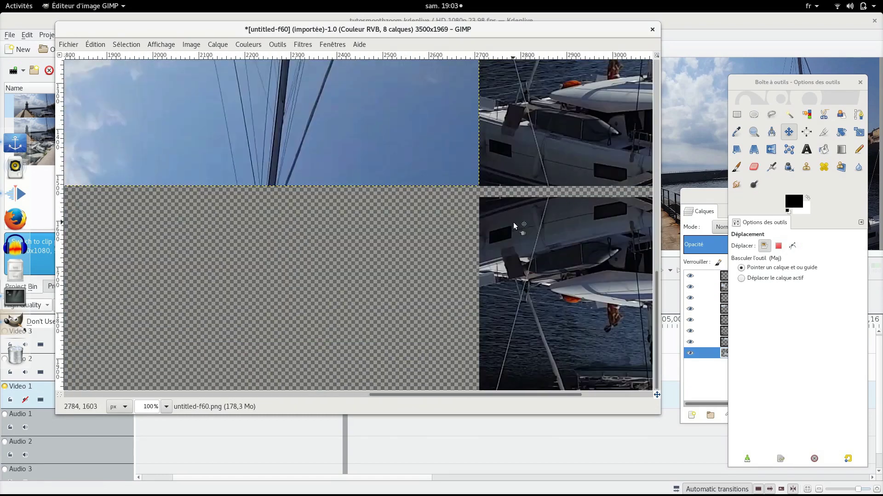
drag(513, 222, 513, 211)
scroll(485, 218, up, 5)
scroll(486, 141, up, 5)
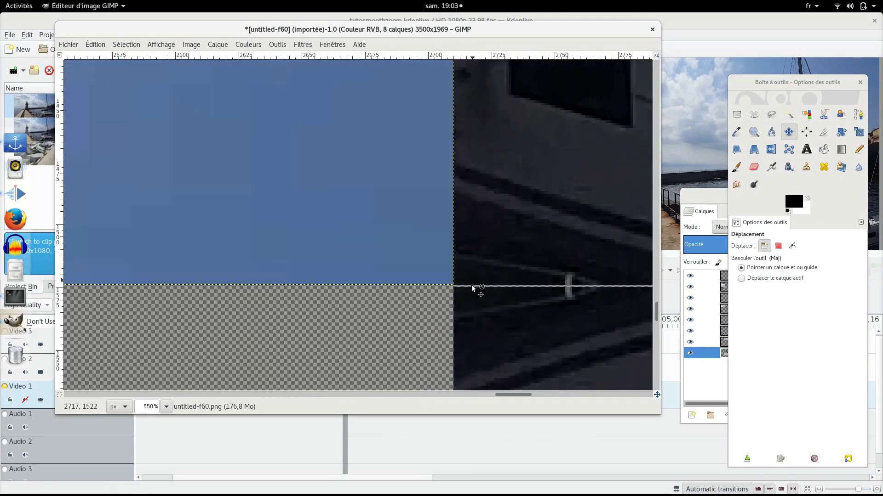
drag(473, 290, 467, 297)
scroll(439, 222, down, 10)
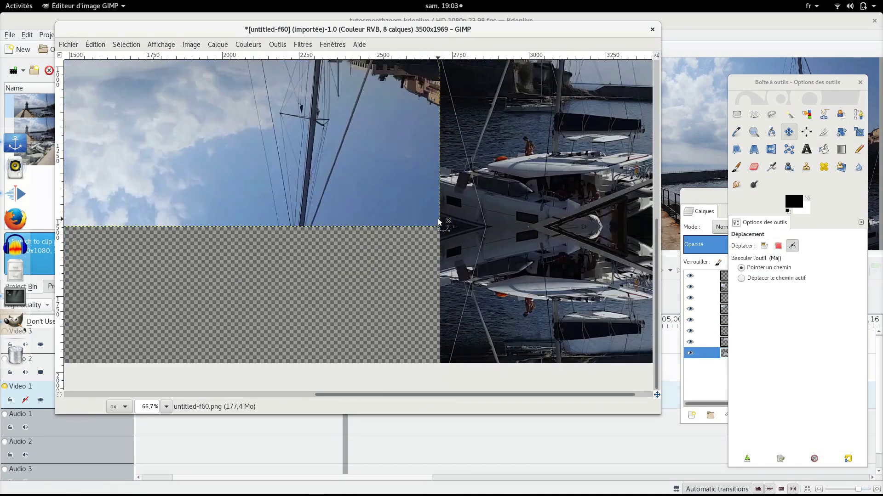
- Move the remaining centre copy straight down and align it between the two lower corner copies, leaving the centre empty
scroll(437, 222, up, 1)
drag(305, 192, 306, 317)
scroll(230, 303, up, 7)
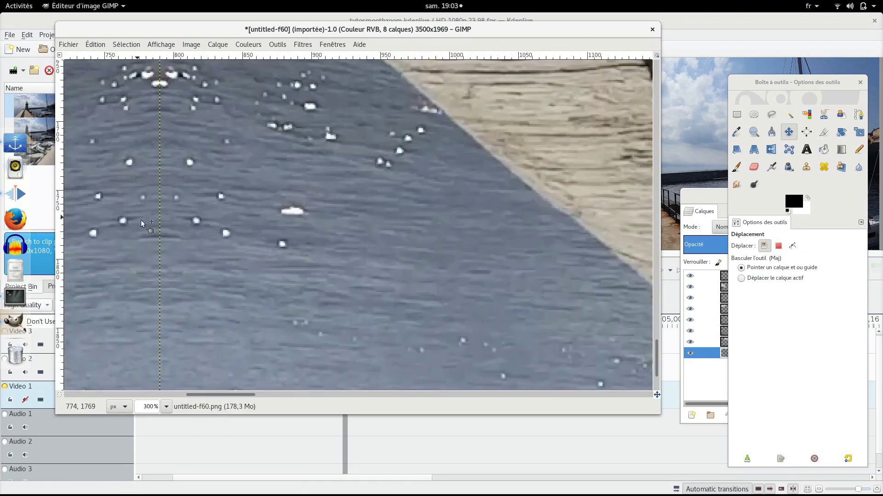
scroll(141, 224, up, 5)
drag(168, 301, 161, 298)
scroll(168, 299, up, 2)
scroll(168, 299, up, 1)
scroll(208, 261, down, 1)
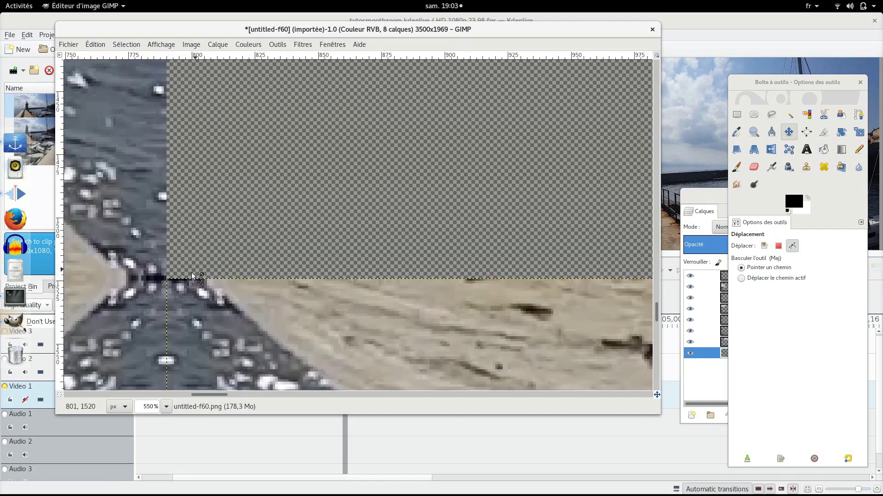
key(shift+ctrl+j)
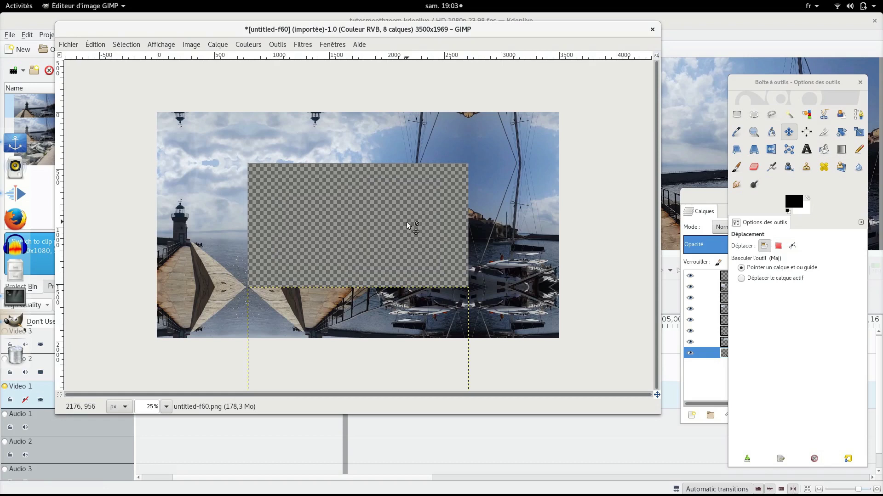
- Overwrite untitled-f60.png with the mirrored composition and switch to Kdenlive
click(72, 46)
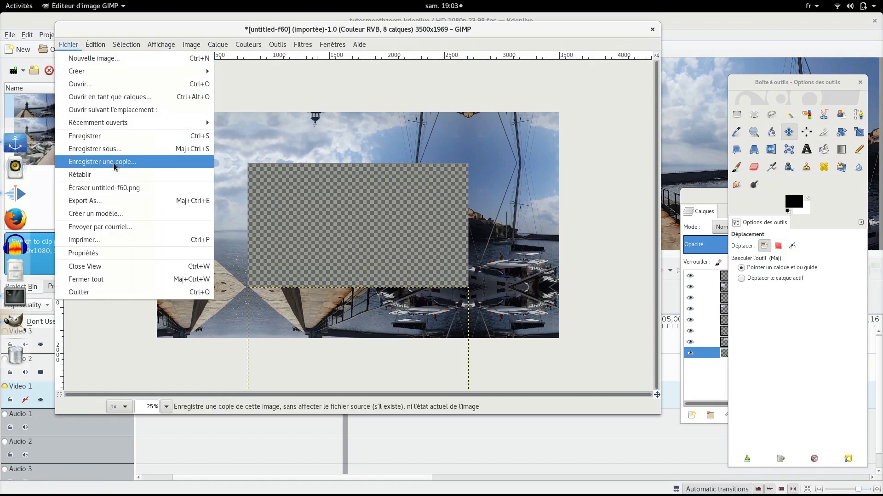
click(127, 188)
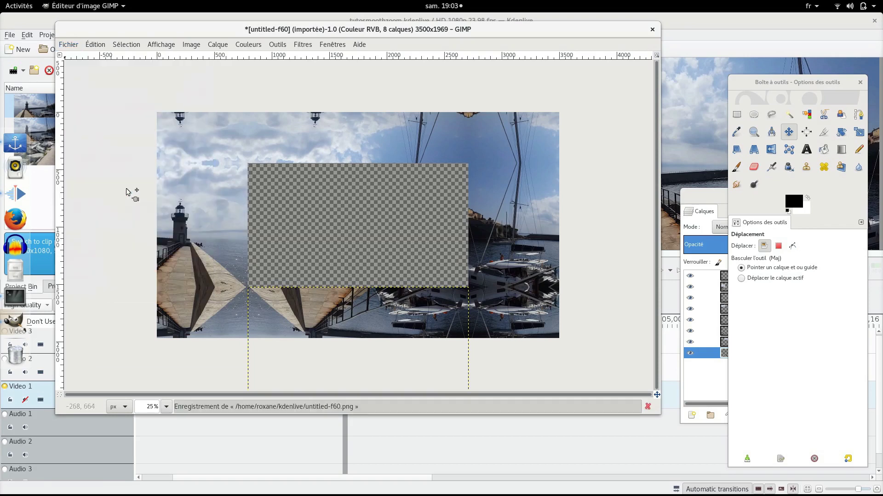
click(726, 25)
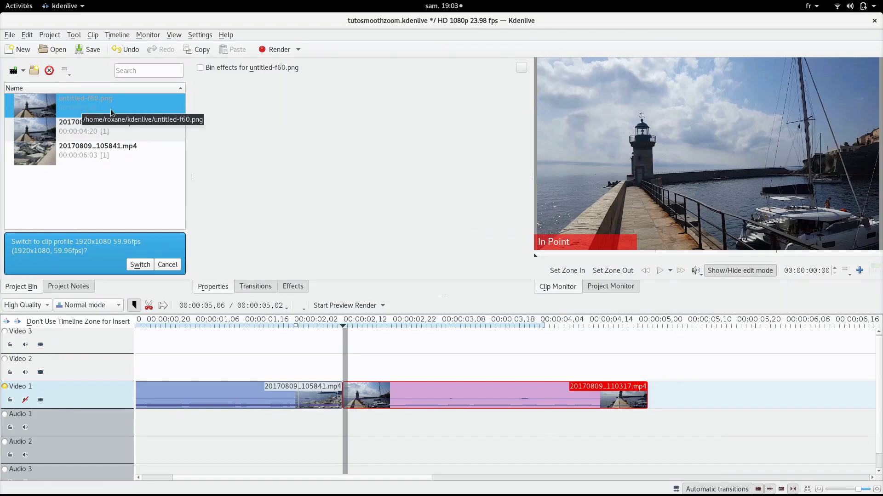
- Place untitled-f60.png on Video 2 above the start of the second clip and trim it to 7 frames
drag(111, 113, 347, 364)
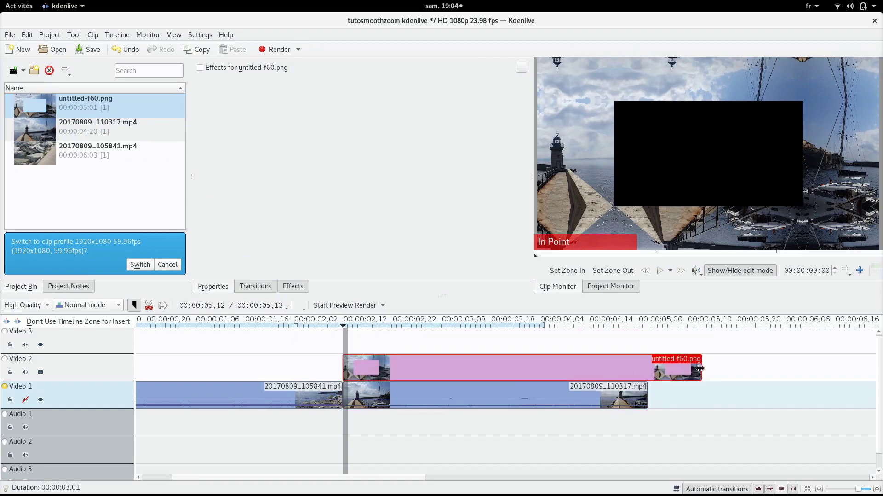
drag(640, 371, 382, 371)
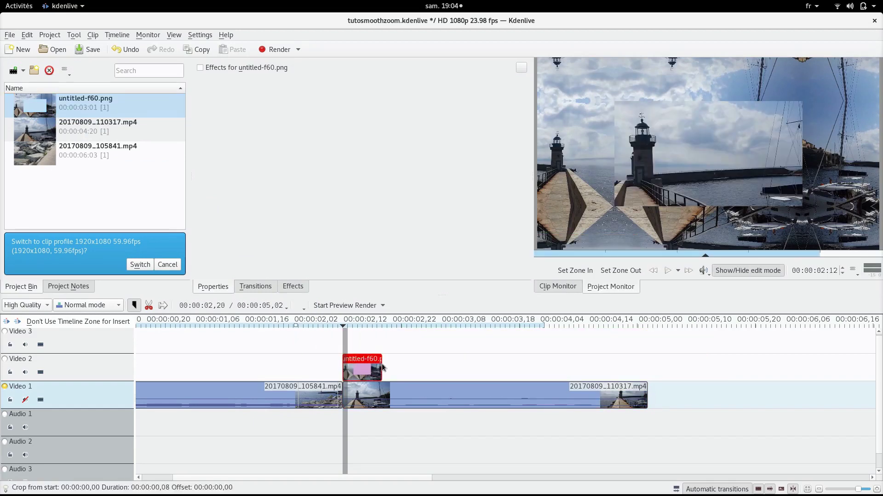
scroll(362, 380, up, 1)
scroll(361, 379, up, 1)
drag(453, 375, 441, 379)
- Hide the Video 1 track and add a Transform effect to the untitled-f60.png clip on Video 2
click(316, 395)
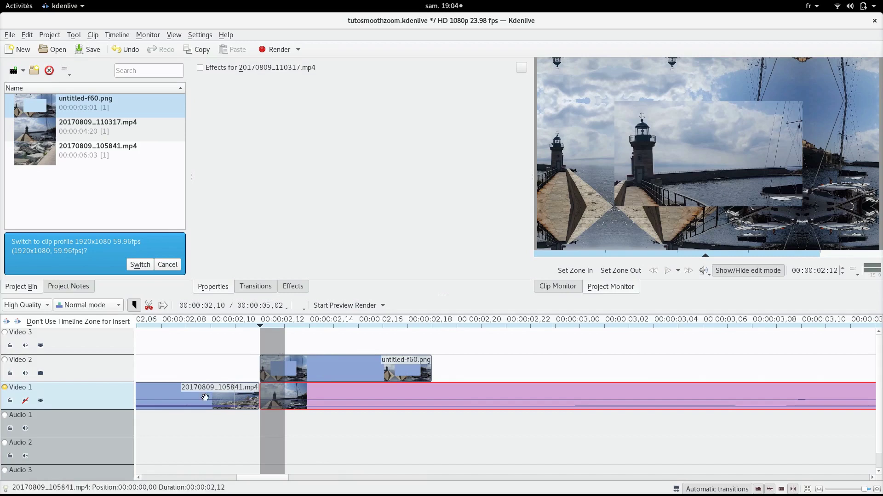
click(41, 400)
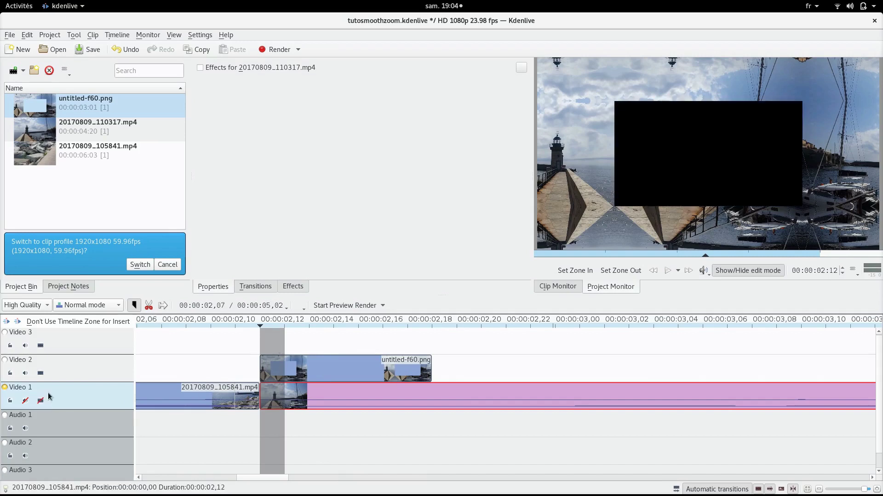
click(306, 367)
click(293, 286)
drag(230, 153, 294, 373)
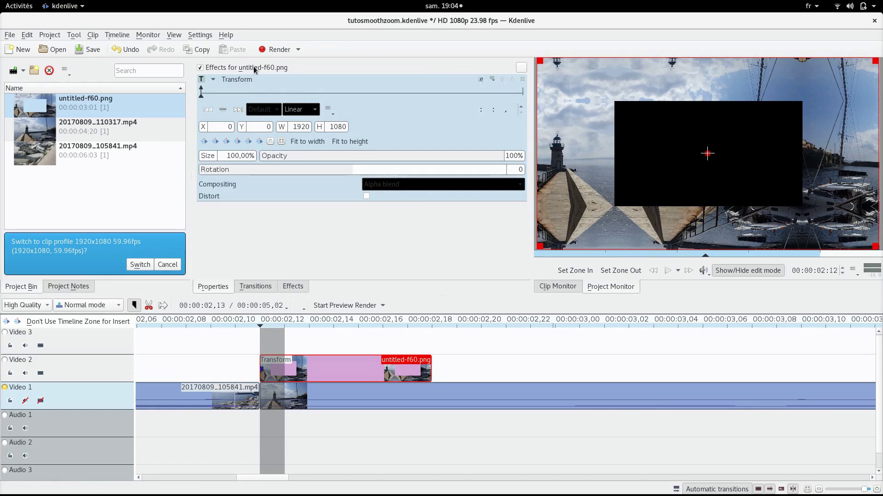
- Go to the Transform keyframe on the image clip's last frame and try sizes of 200% and 180%, centred horizontally
click(238, 110)
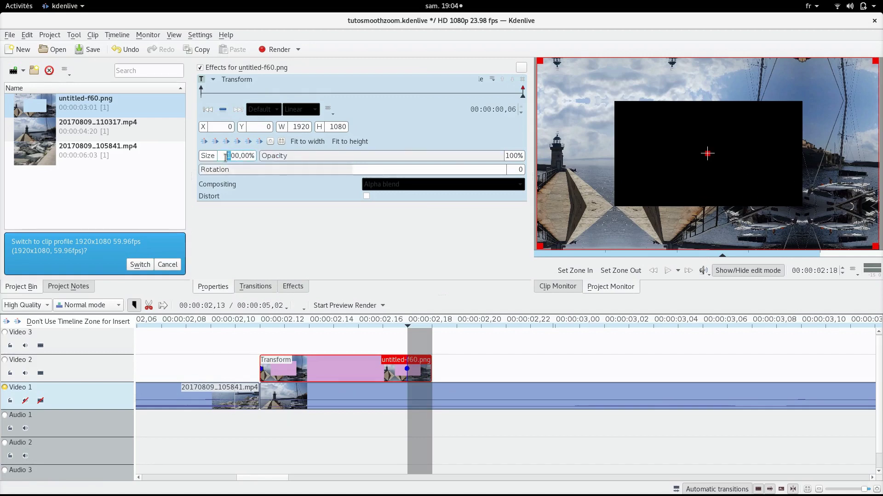
key(Return)
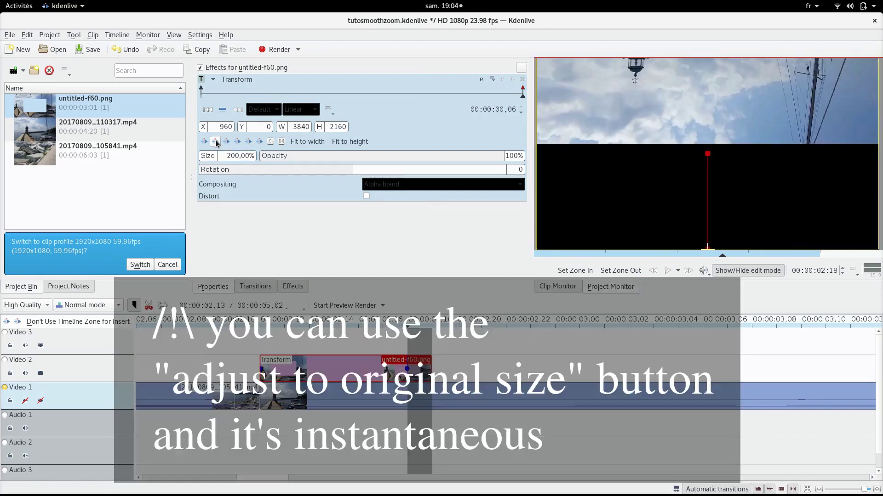
drag(233, 156, 223, 157)
text(18)
key(Return)
click(216, 142)
- Try a Transform size of 170% and slightly larger values on the end keyframe, centring the image horizontally
drag(235, 156, 231, 156)
text(7)
key(Return)
click(215, 142)
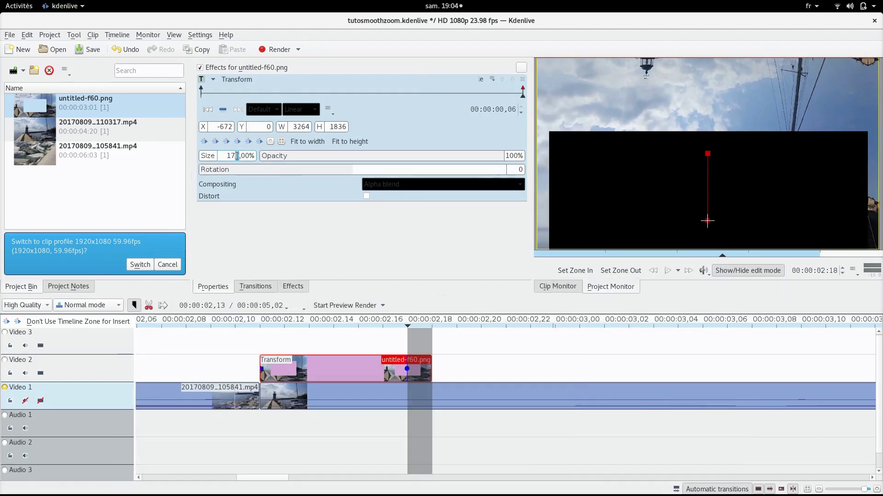
text(8)
key(Return)
click(215, 142)
drag(234, 156, 258, 158)
text(9)
key(Return)
- Set the end keyframe's size to about 181.5% and centre the image horizontally and vertically
click(217, 155)
text(182)
key(Return)
click(215, 143)
drag(236, 156, 258, 157)
text(1,5)
key(Return)
click(216, 142)
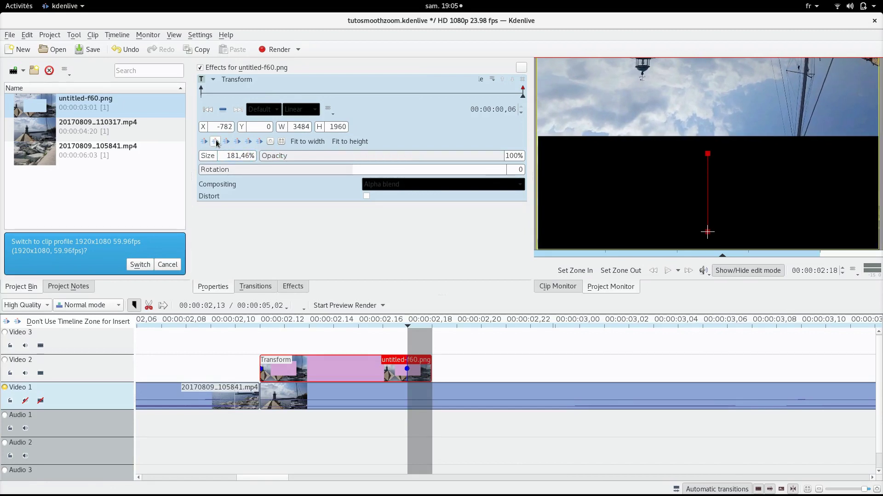
click(249, 142)
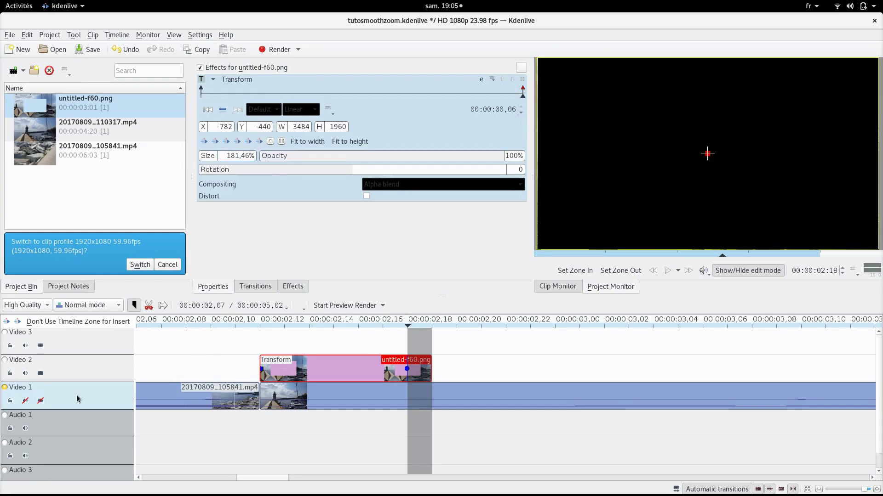
- Scrub through the image clip to preview its zoom and make the Video 1 track visible again
drag(265, 346, 380, 350)
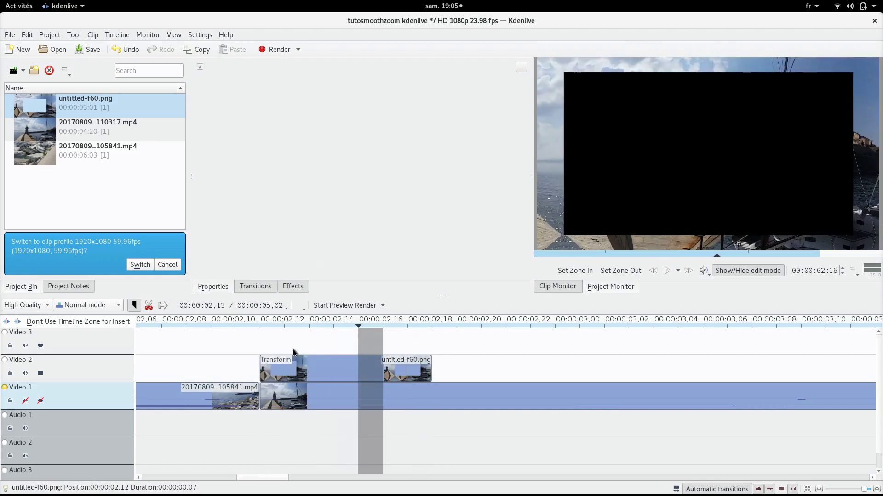
click(40, 401)
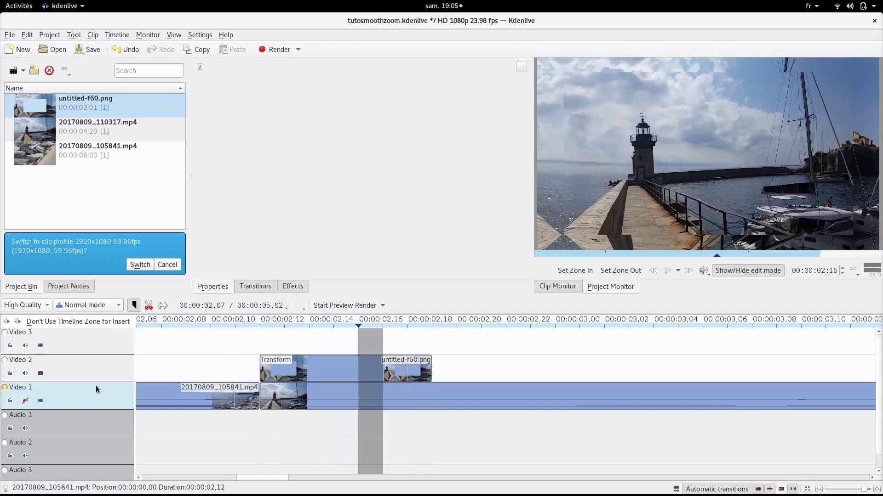
- Apply a Transform effect to the 20170809_110317.mp4 clip with the playhead on its first frame
click(267, 342)
click(285, 395)
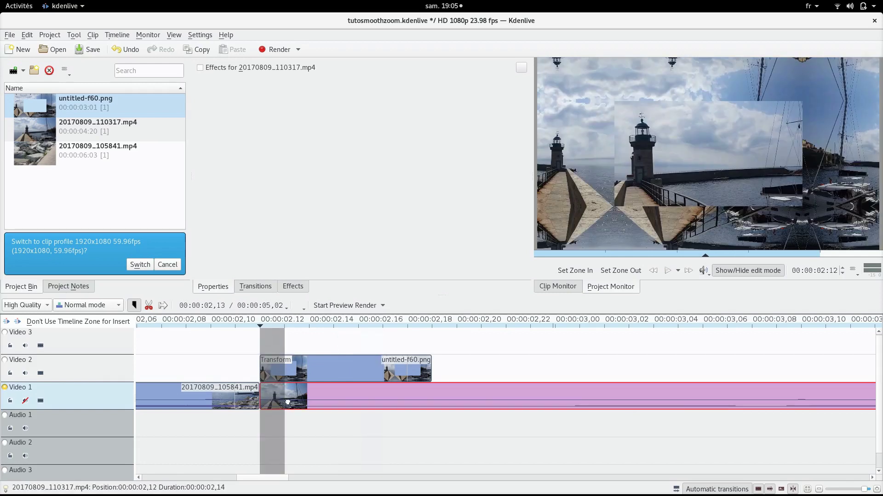
click(293, 288)
drag(271, 154, 289, 394)
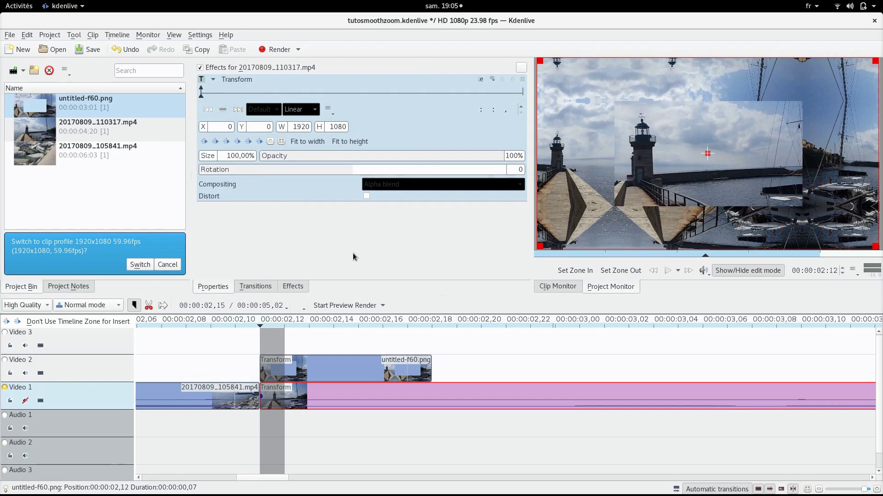
- Add a Transform keyframe on the 20170809_110317.mp4 clip at 00:00:02,18, the image clip's last frame
click(422, 340)
click(415, 398)
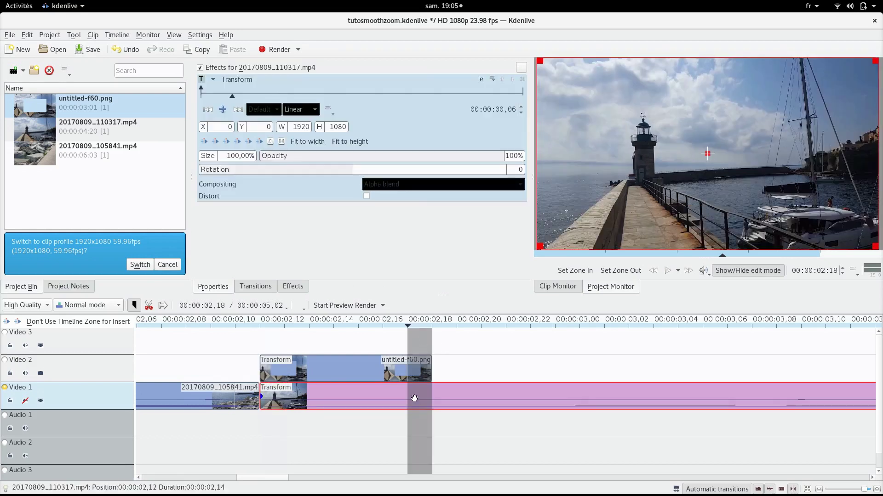
click(223, 110)
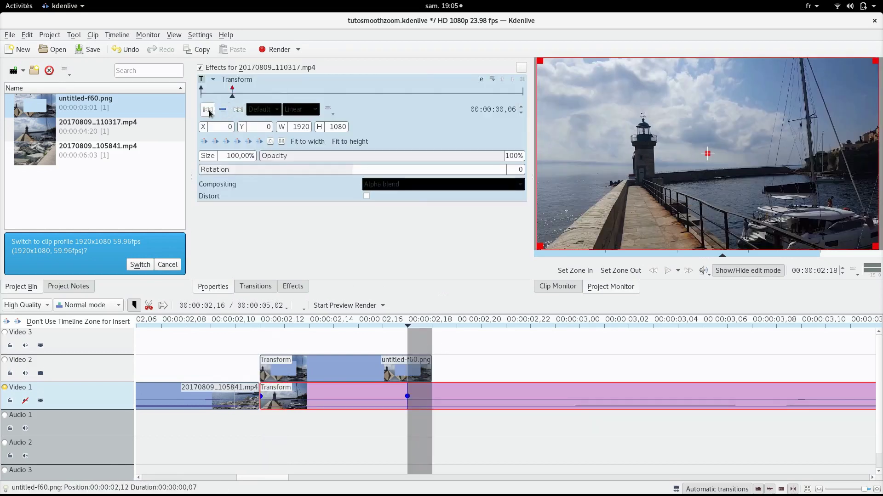
- Set the first Transform keyframe of 20170809_110317.mp4 to 55% size and centre it horizontally and vertically
click(208, 112)
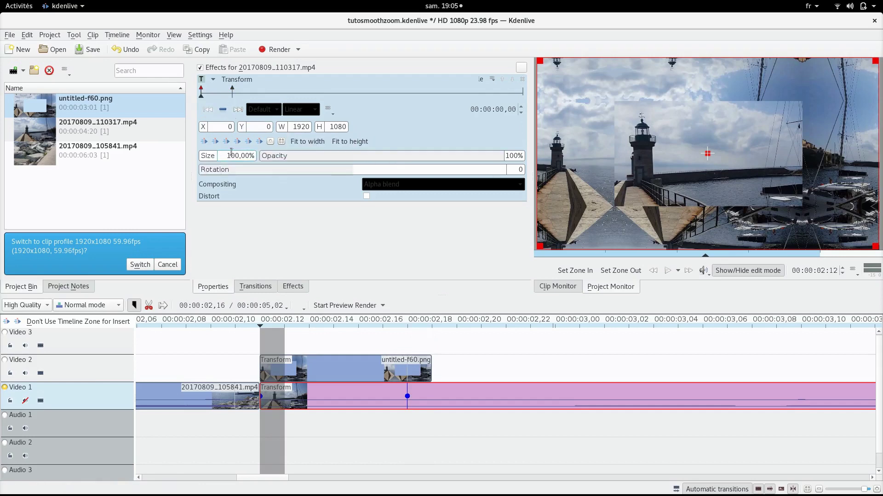
drag(235, 157, 225, 156)
text(6)
drag(648, 122, 707, 148)
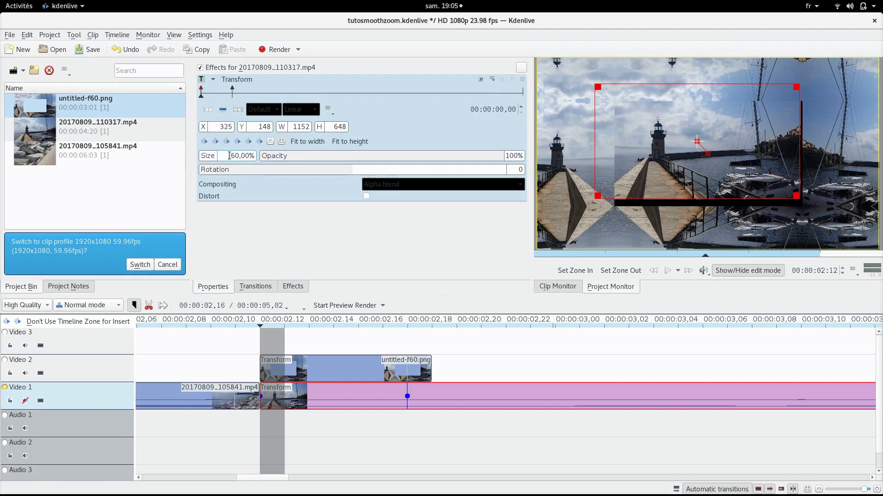
key(Return)
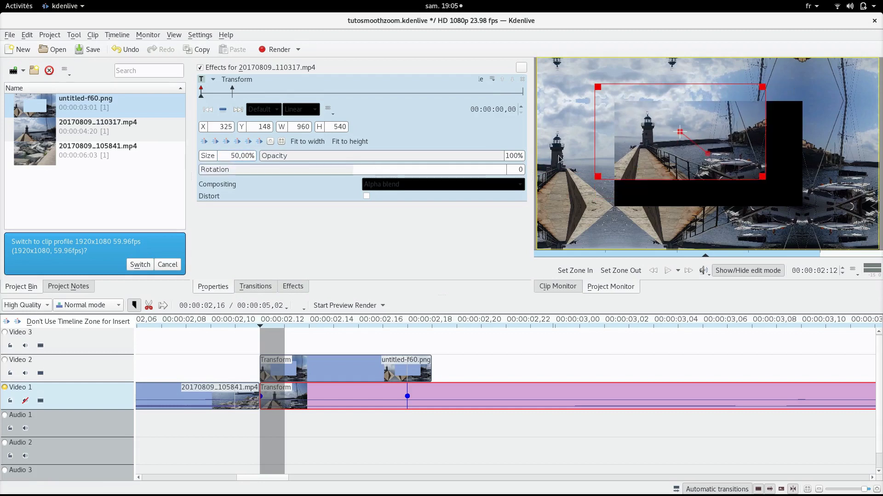
drag(693, 136, 717, 151)
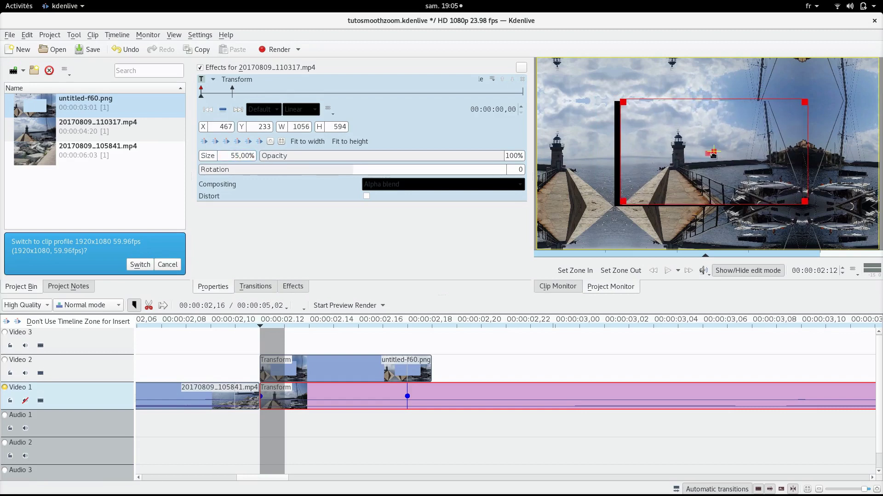
click(215, 141)
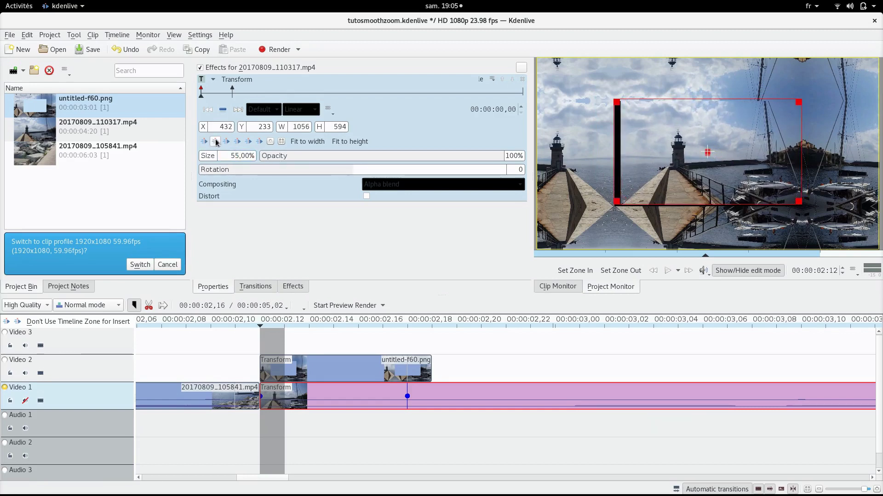
click(248, 141)
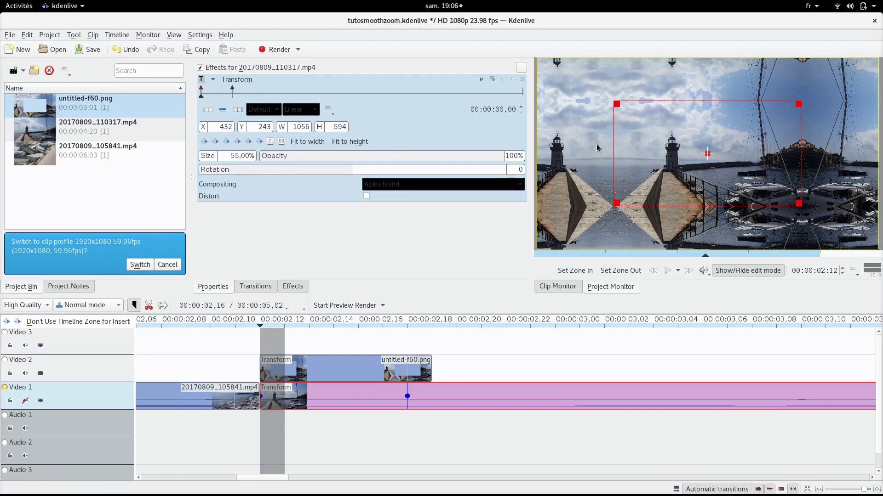
- Scrub from 00:00:02,12 to 00:00:02,18 to check how the second clip lines up with the mirrored image
click(275, 349)
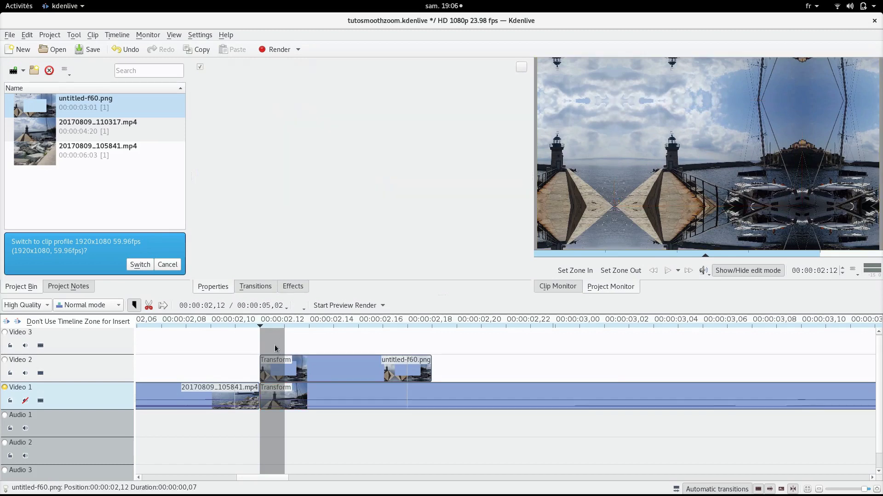
drag(289, 349, 362, 351)
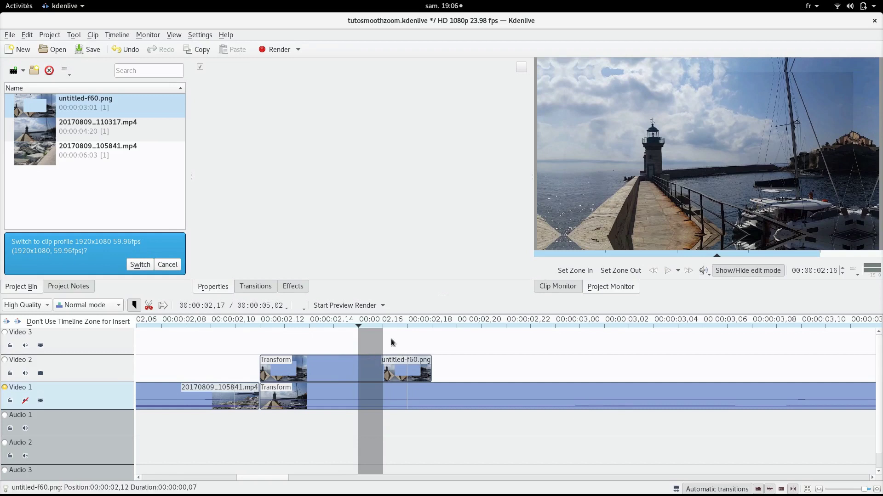
drag(381, 342, 412, 353)
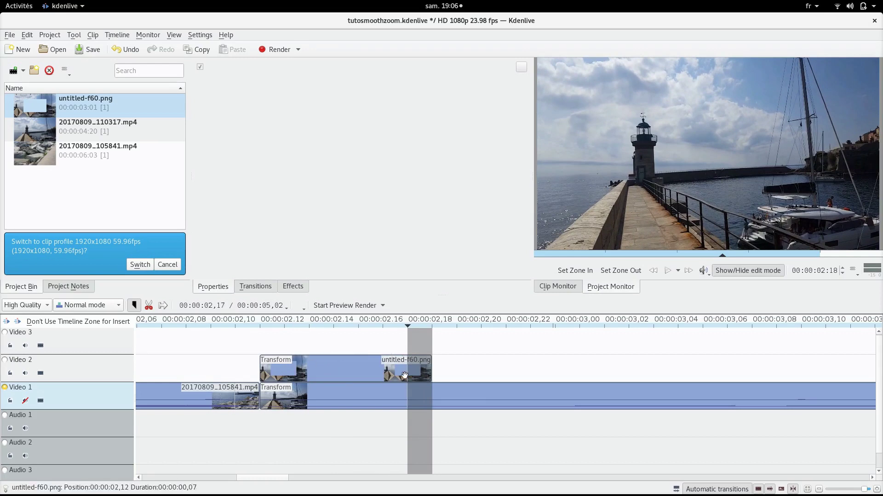
- Set the last two Transform keyframes of the 20170809_105841.mp4 clip to Smooth interpolation
scroll(500, 402, up, 5)
click(319, 396)
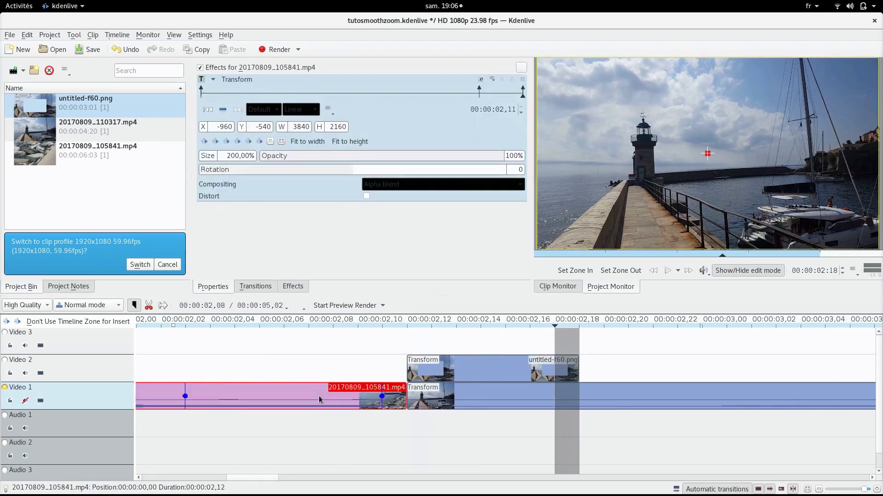
click(481, 99)
click(301, 109)
click(297, 125)
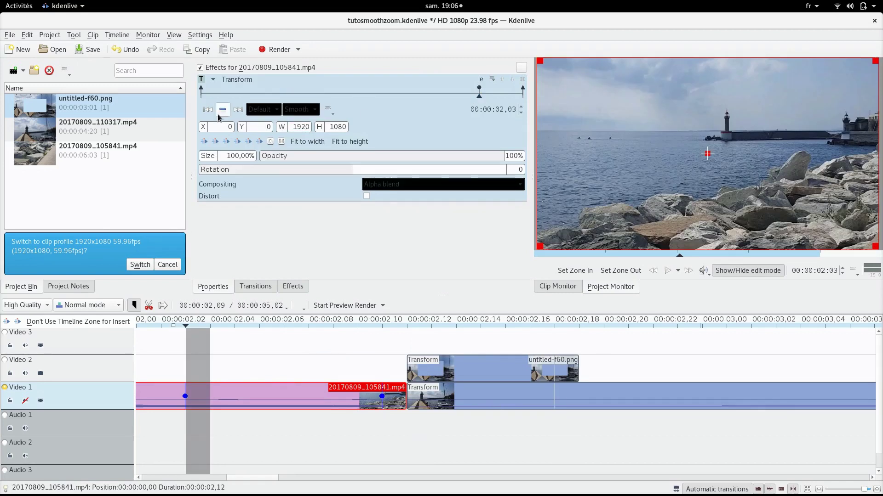
click(238, 113)
click(300, 109)
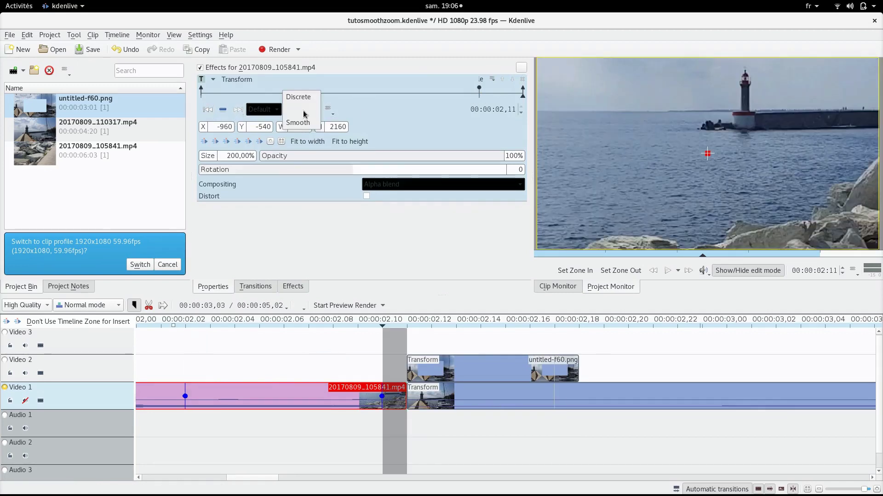
click(298, 123)
- Set the first and last Transform keyframes of the untitled-f60.png clip to Smooth interpolation
click(420, 348)
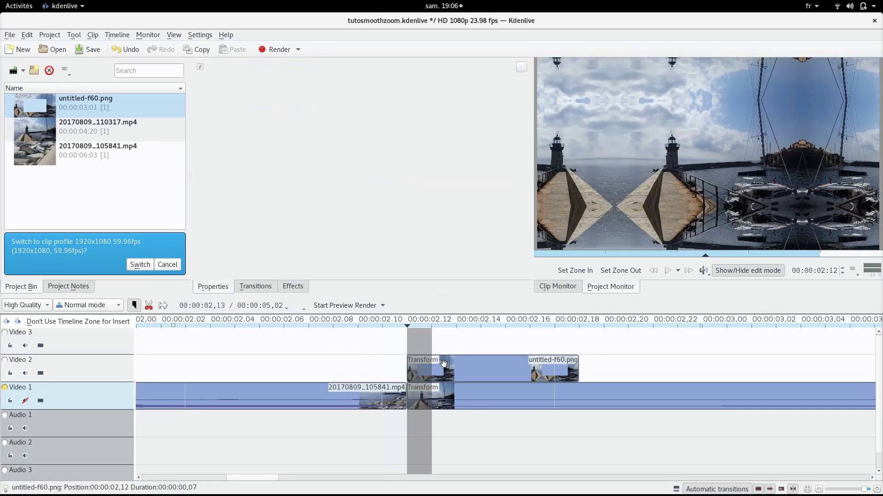
click(441, 366)
click(302, 110)
click(306, 123)
click(237, 110)
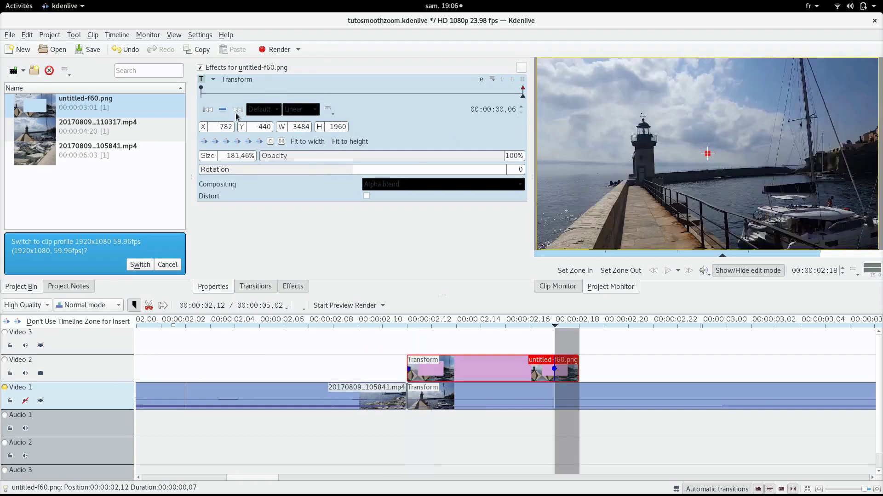
click(313, 111)
click(313, 124)
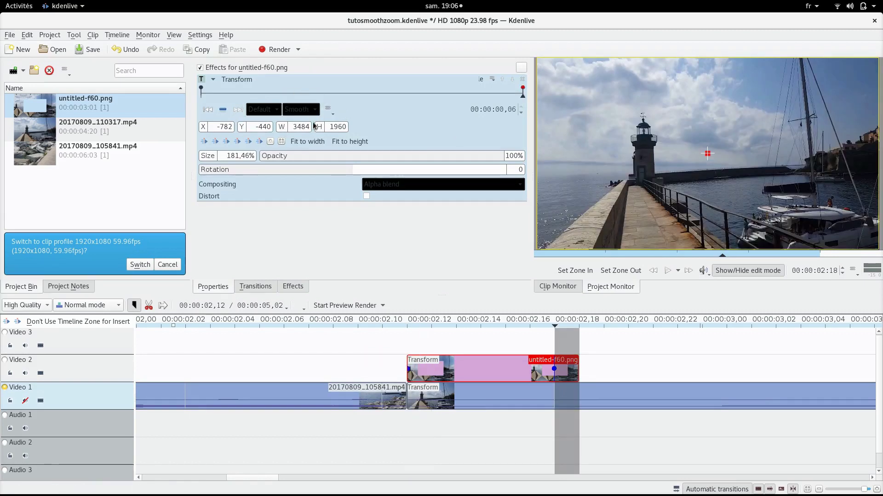
- Set both Transform keyframes of the 20170809_110317.mp4 clip to Smooth interpolation
click(477, 397)
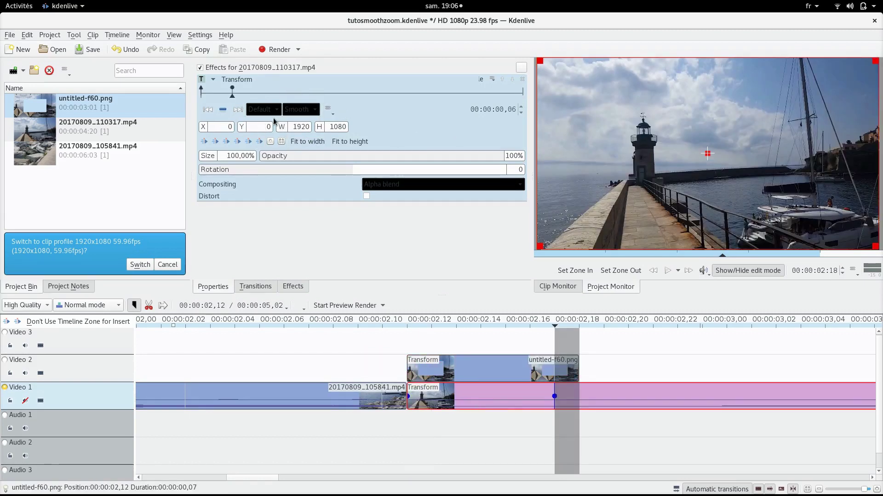
click(207, 109)
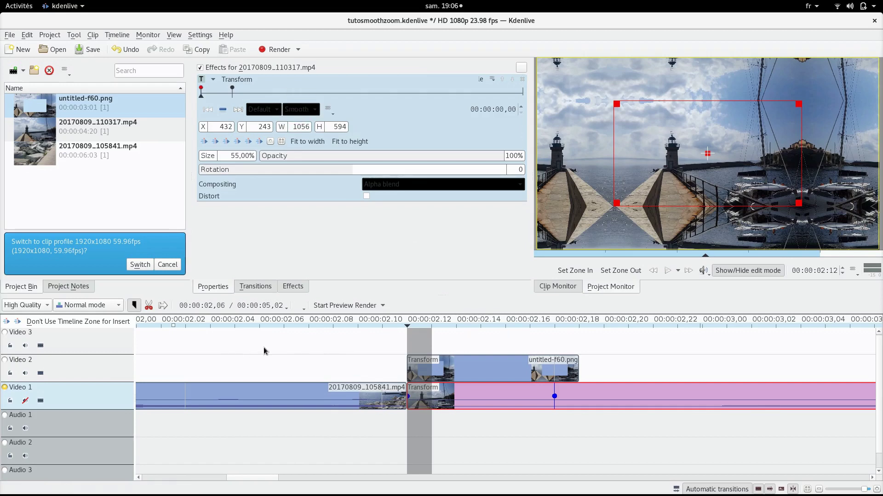
- Scrub across the whole transition to preview the smoothed zoom
scroll(264, 350, down, 1)
click(236, 356)
key(Right)
drag(279, 357, 392, 358)
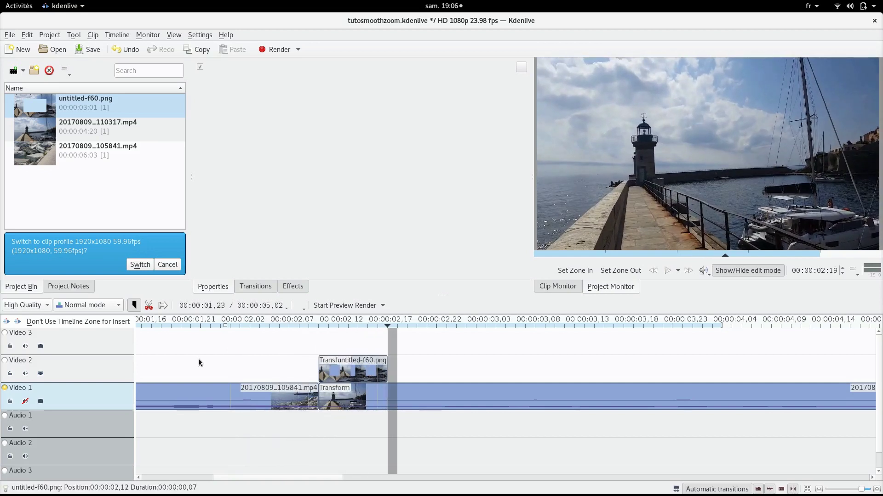
- Set the timeline zone from 00:00:01,21 to 00:00:03,04 around the transition and start the preview render
click(175, 357)
click(574, 271)
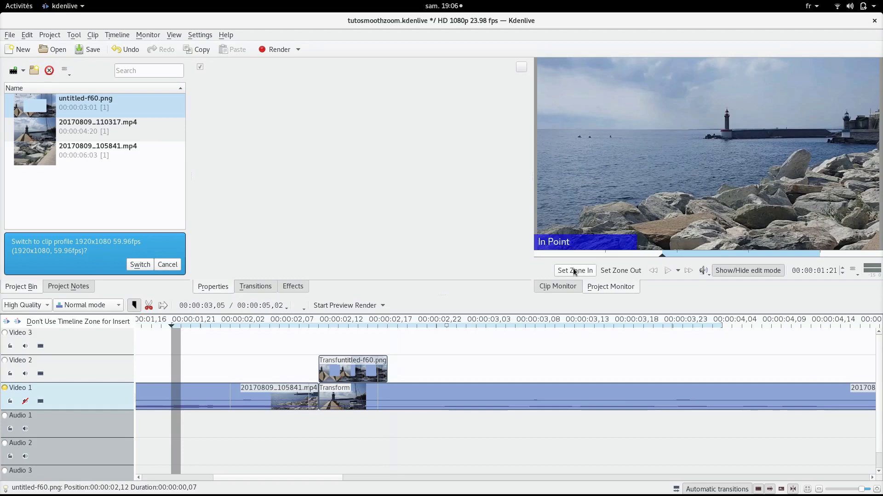
click(480, 349)
click(609, 272)
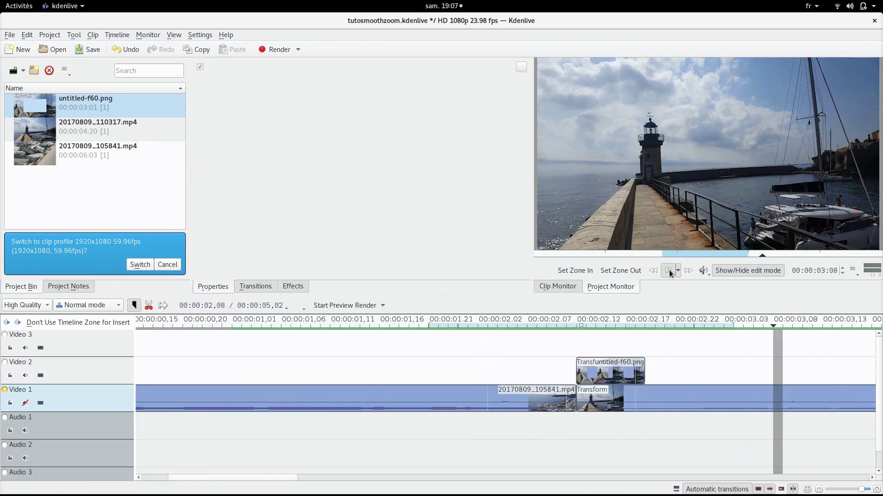
- Play the transition and scrub through the frames around 00:00:02,12 to examine the zoom
click(669, 271)
click(483, 353)
drag(484, 352, 588, 353)
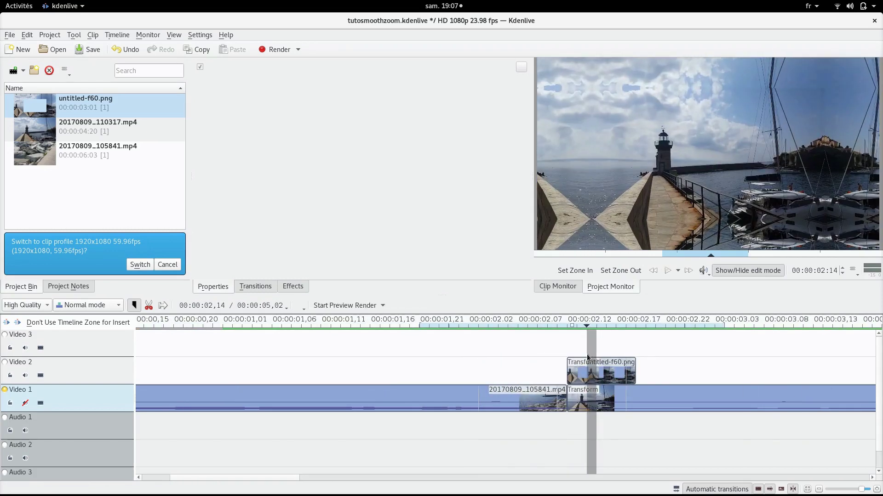
click(572, 353)
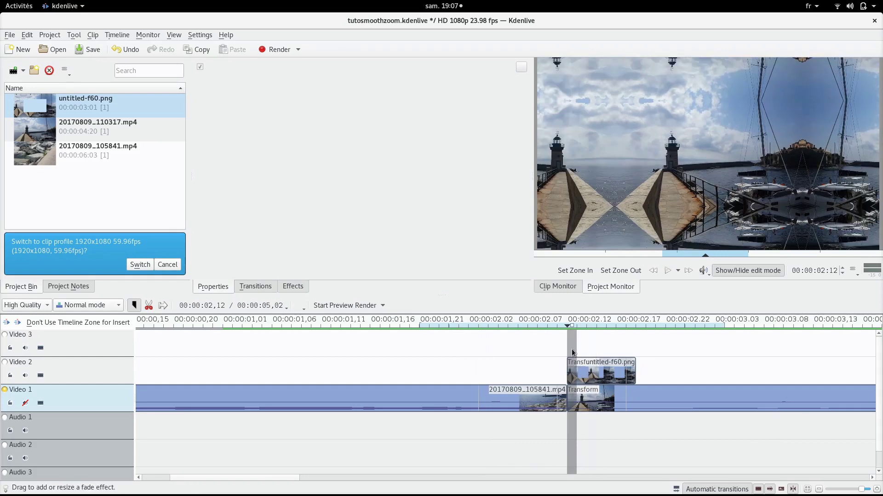
- Check the interpolated Transform sizes of the image clip and the second clip at 00:00:02,14
click(592, 339)
click(590, 367)
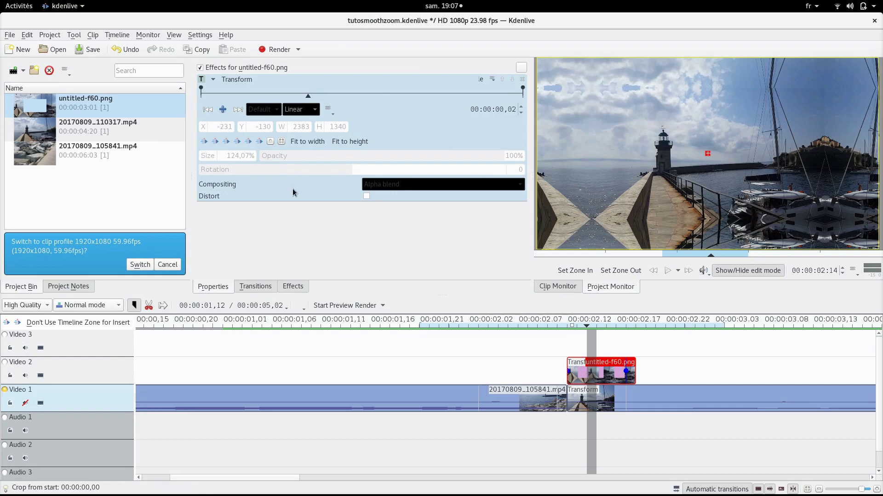
click(223, 109)
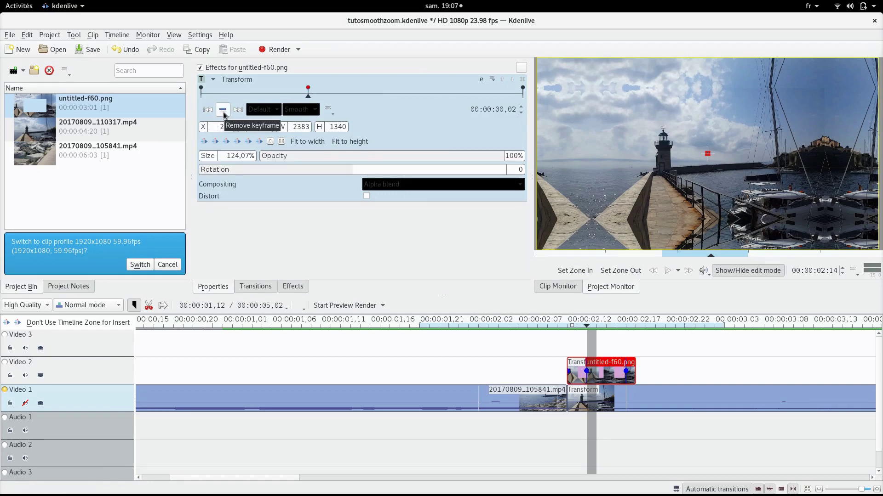
click(224, 113)
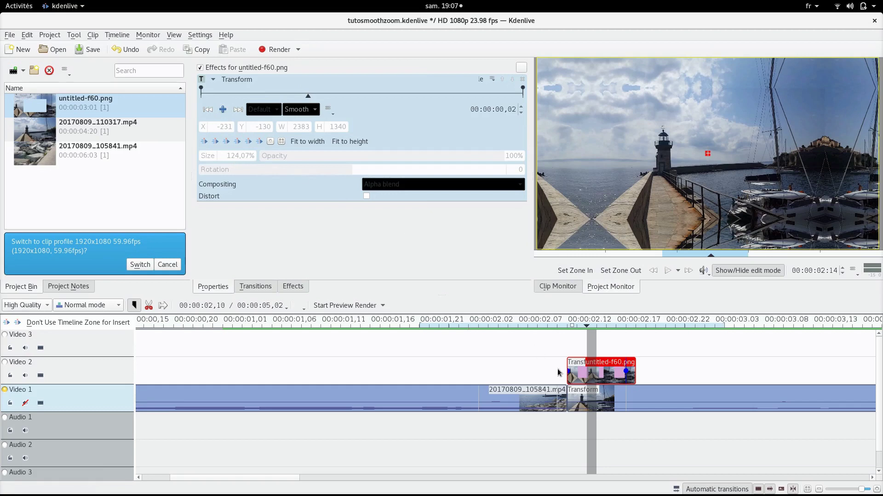
click(601, 401)
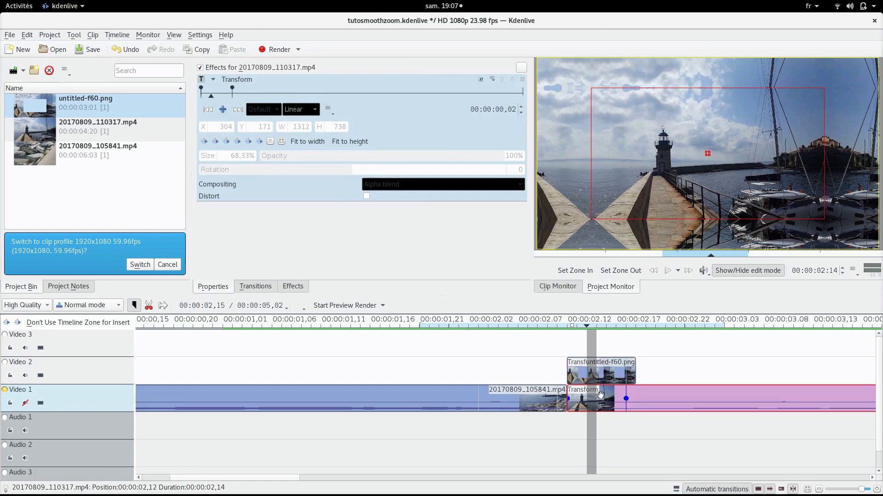
- Set the image clip's first Transform keyframe to 124% size and centre it horizontally and vertically
click(595, 366)
click(207, 109)
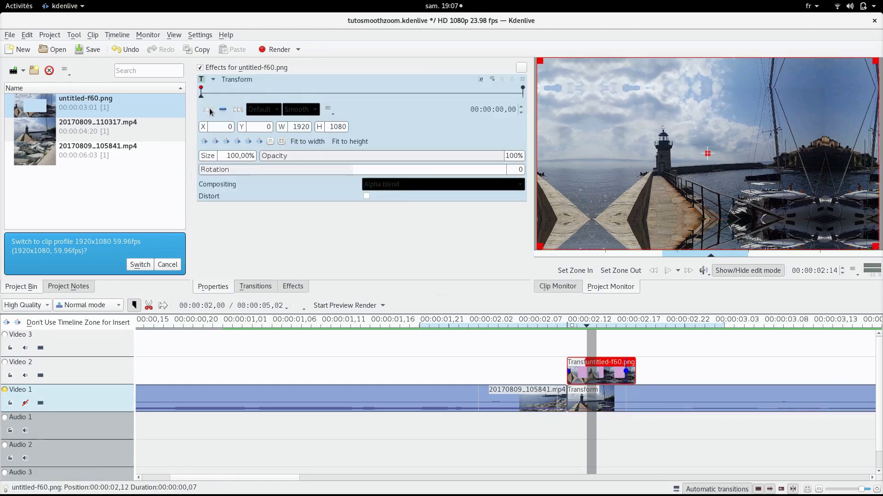
double_click(236, 157)
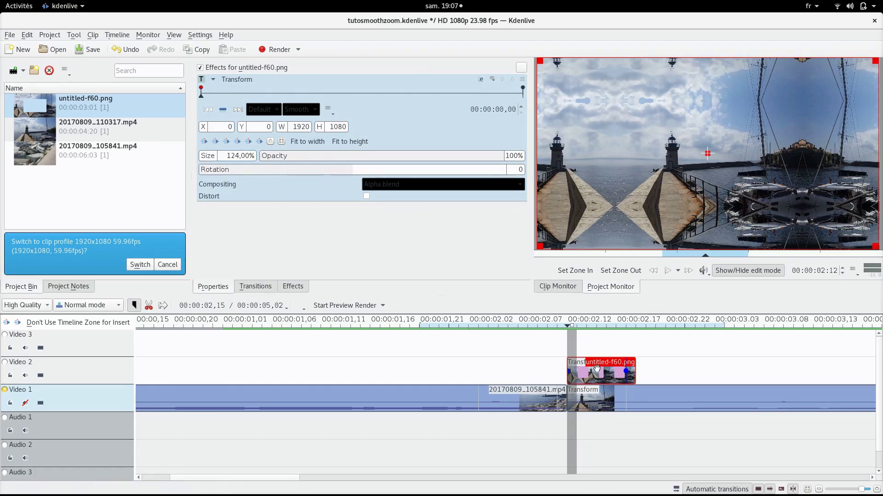
click(214, 142)
click(248, 142)
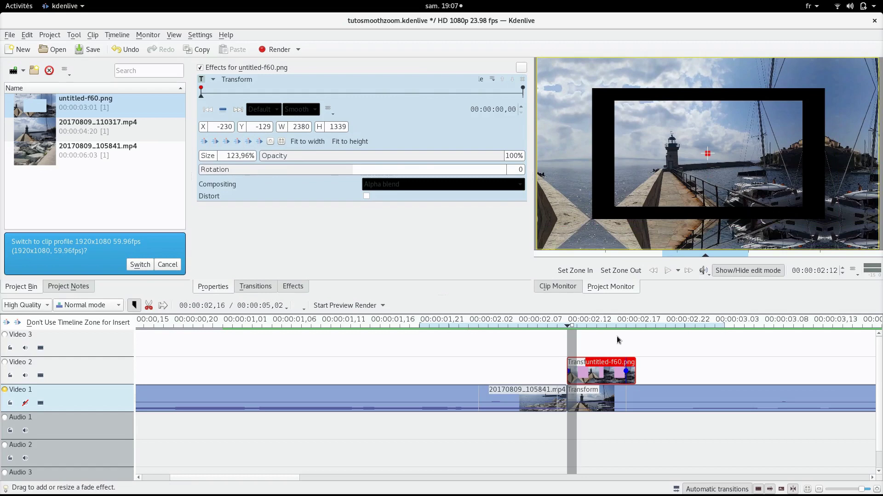
- Set the second clip's first Transform keyframe to 68.43% size and centre it horizontally and vertically
click(618, 398)
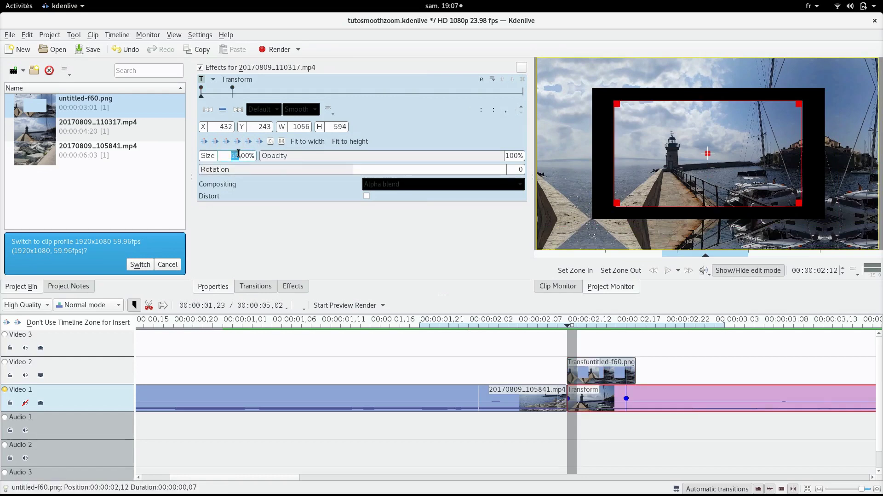
key(Return)
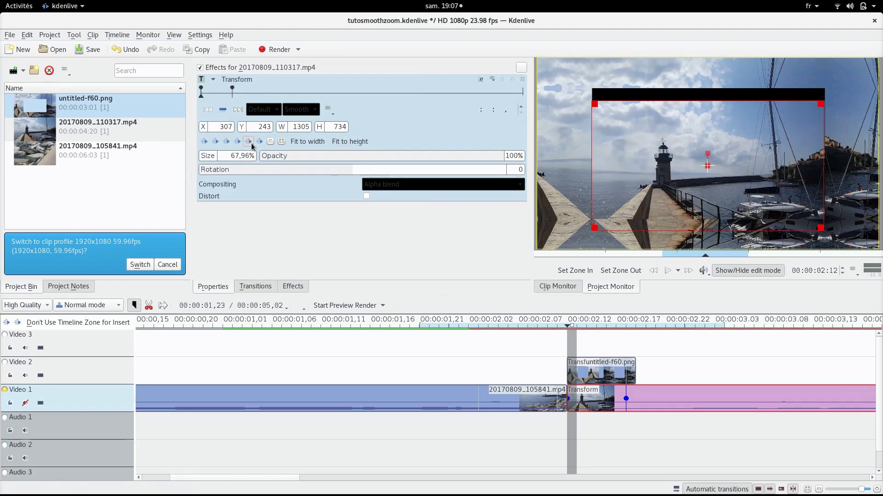
click(571, 345)
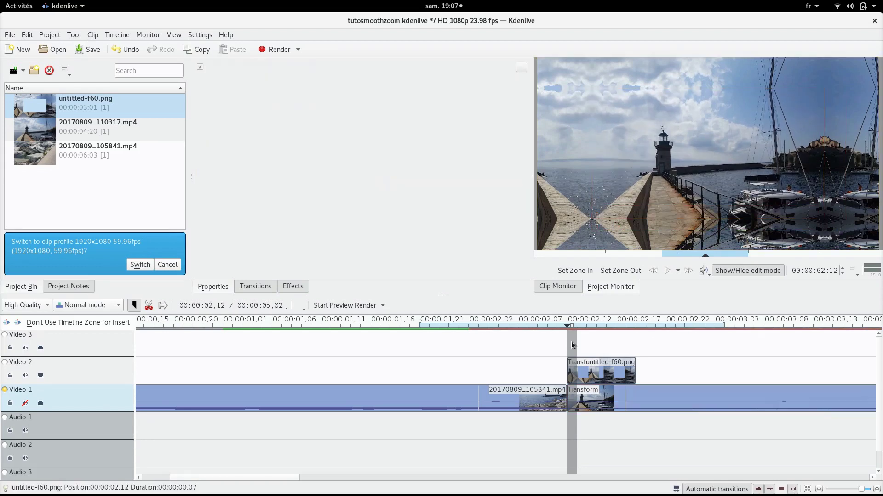
click(586, 399)
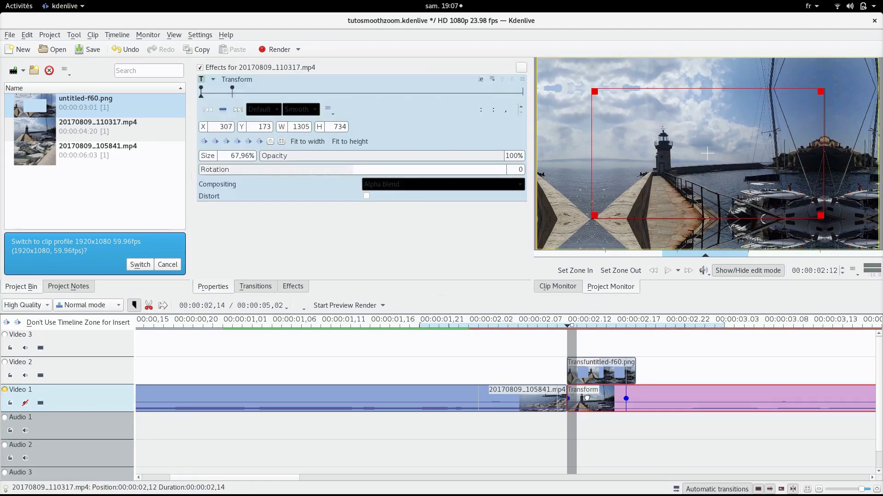
drag(236, 156, 274, 158)
text(85)
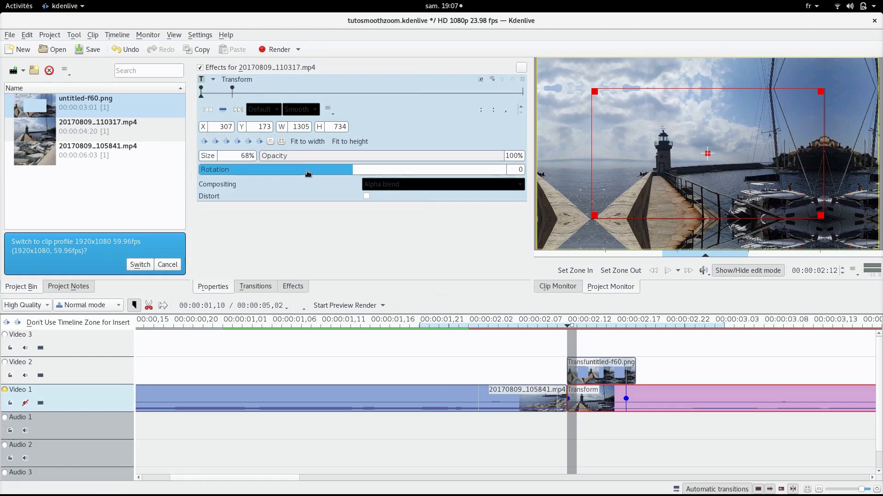
key(Return)
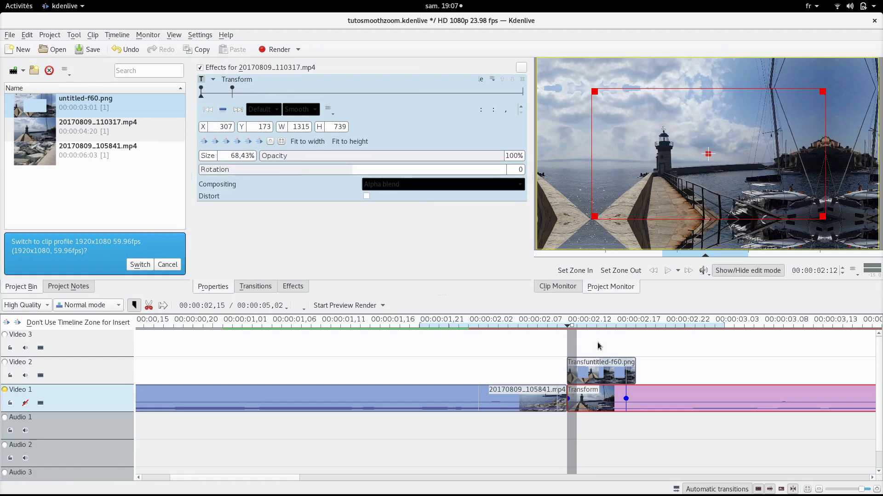
click(214, 141)
click(249, 141)
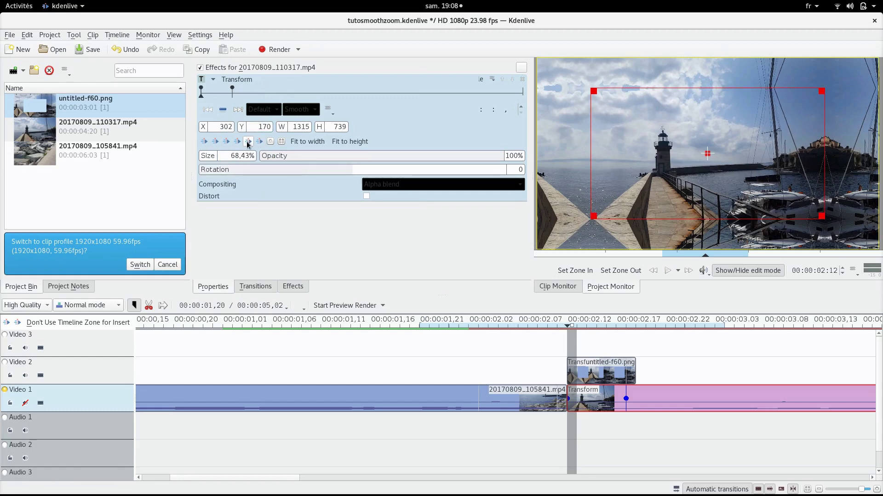
- Scrub through the frames around the cut and play the transition to examine the matched zoom
click(573, 351)
drag(590, 352, 679, 351)
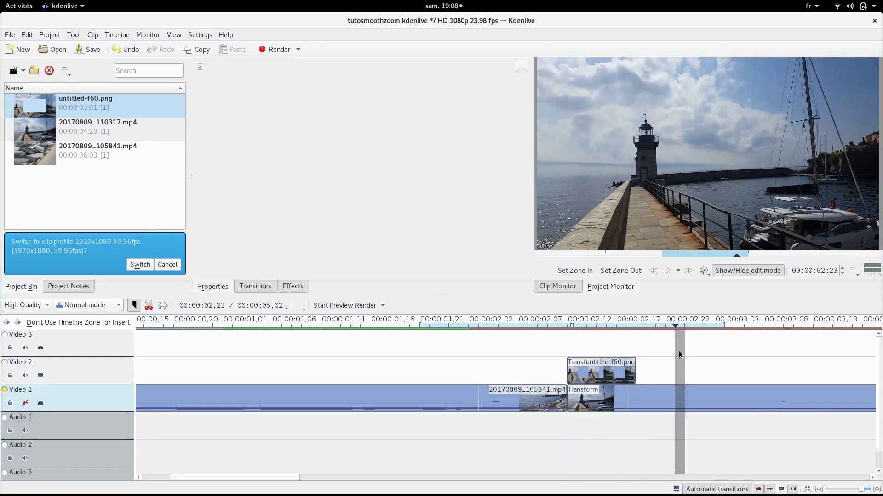
click(430, 351)
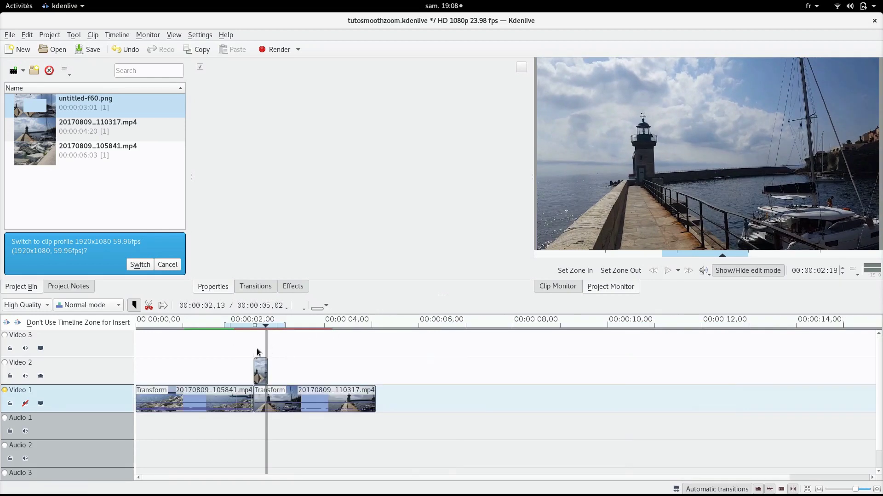
scroll(258, 353, up, 4)
click(667, 271)
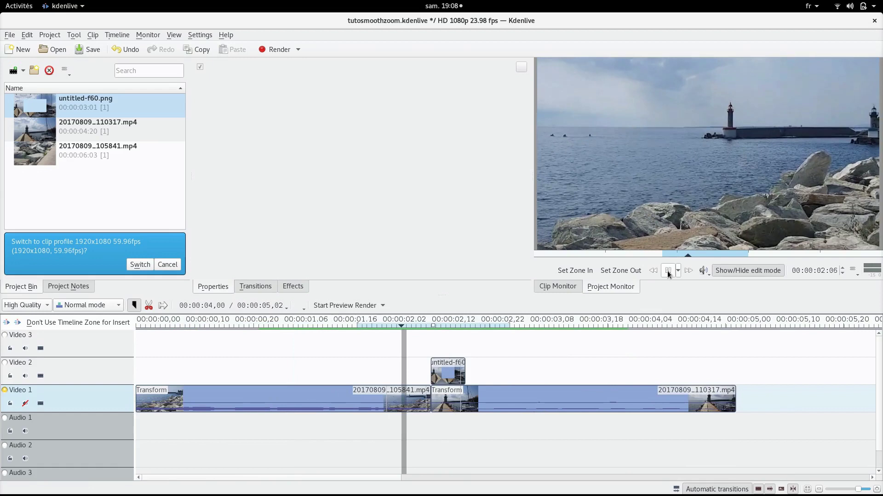
click(667, 271)
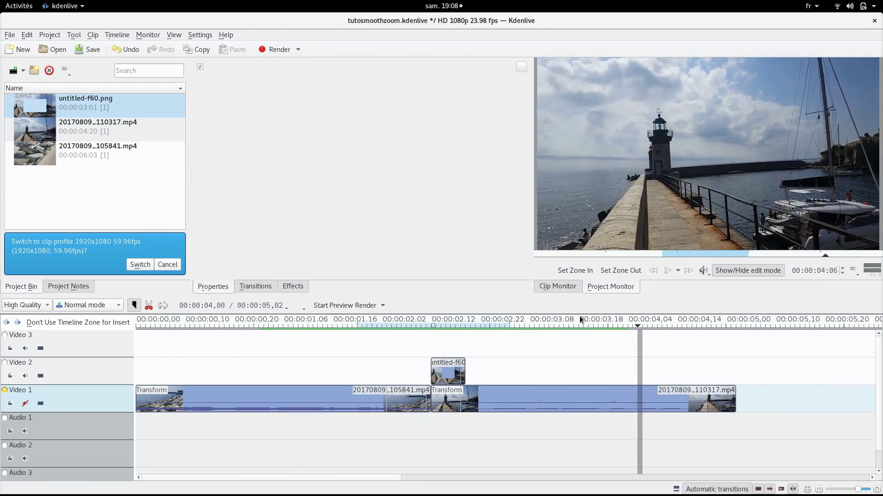
- Move the middle Transform keyframe of clip 20170809_105841.mp4 to 00:00:02,06
click(422, 391)
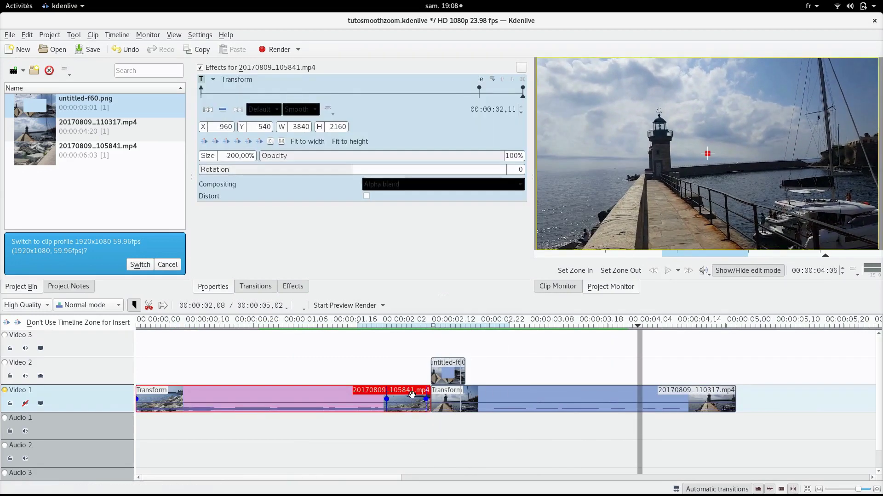
click(399, 333)
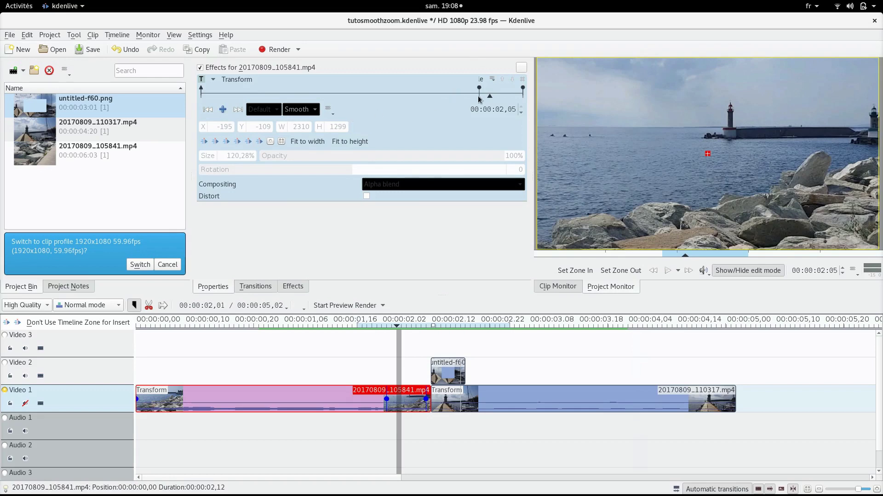
click(496, 97)
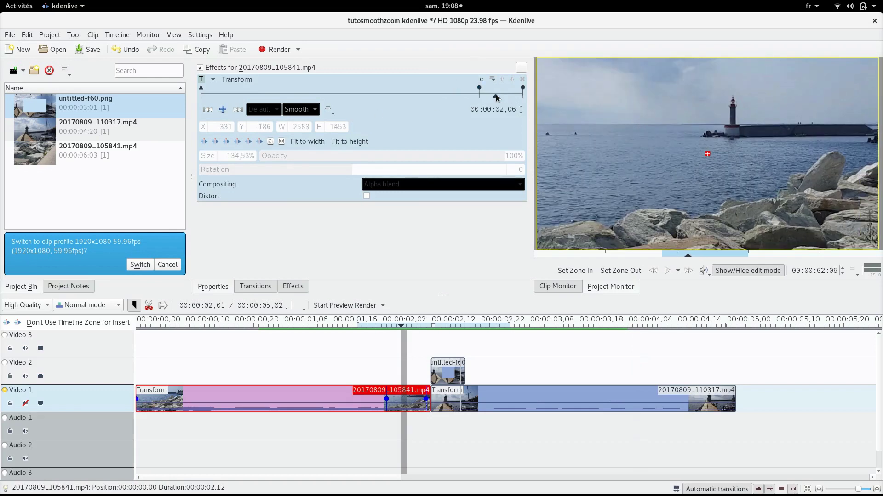
drag(479, 90, 495, 89)
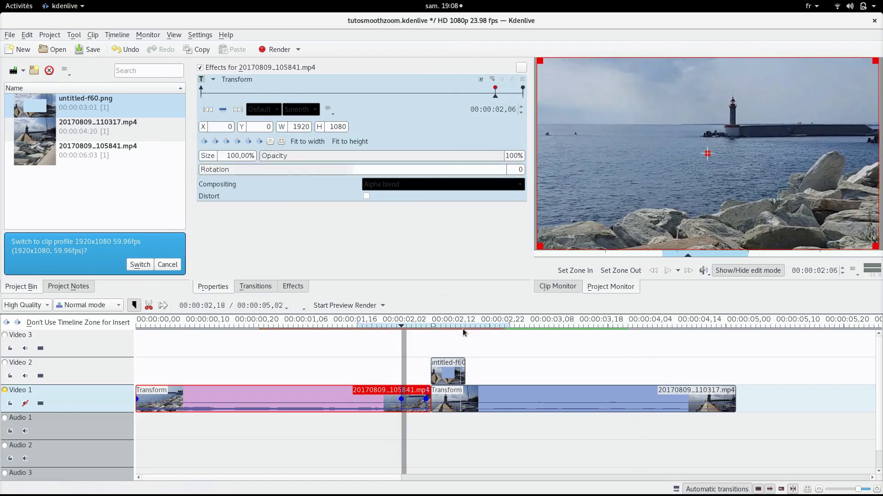
- Move the second clip's 100% Transform keyframe to 00:00:00,05 and shorten the image clip to a duration of 00:00:00,06
click(453, 397)
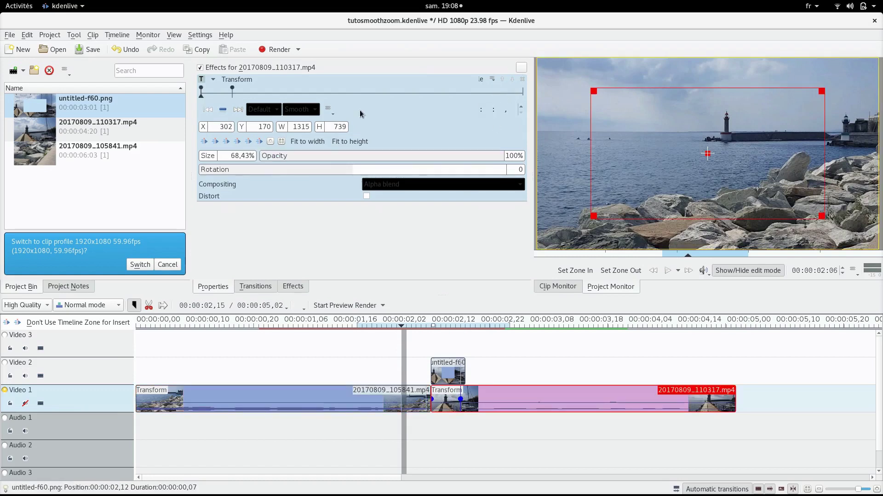
click(231, 98)
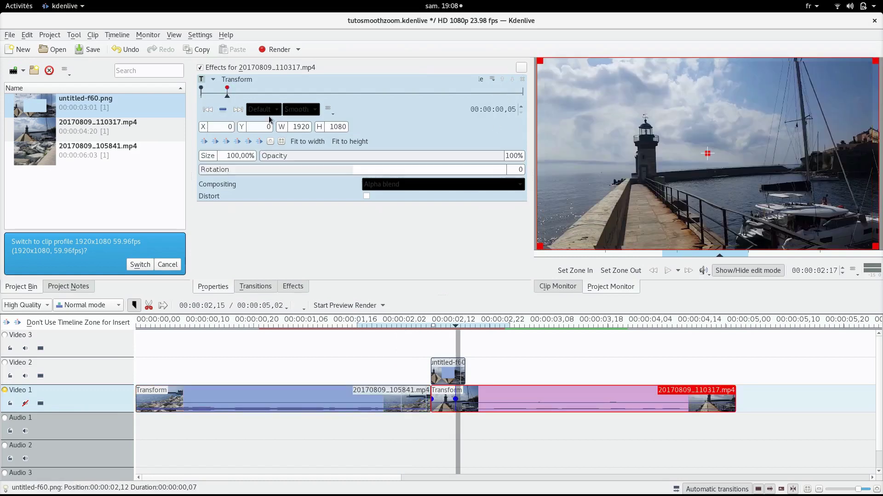
click(461, 375)
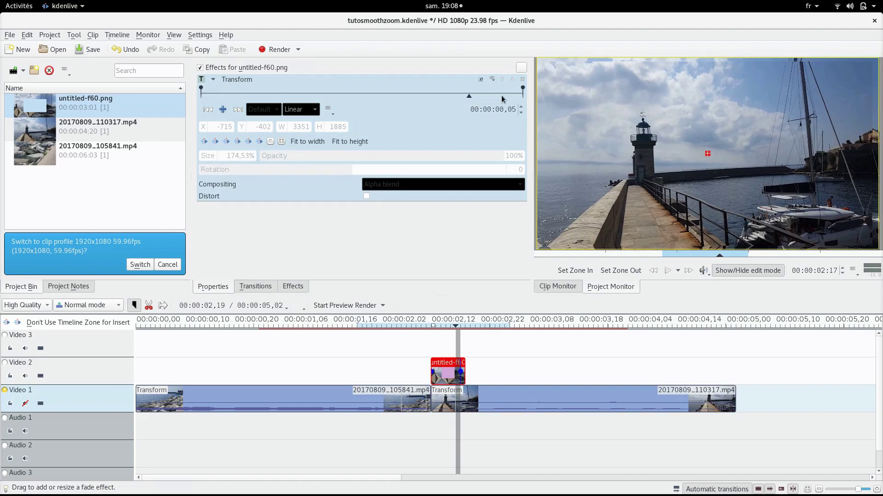
drag(523, 91, 506, 97)
drag(464, 370, 463, 368)
click(392, 367)
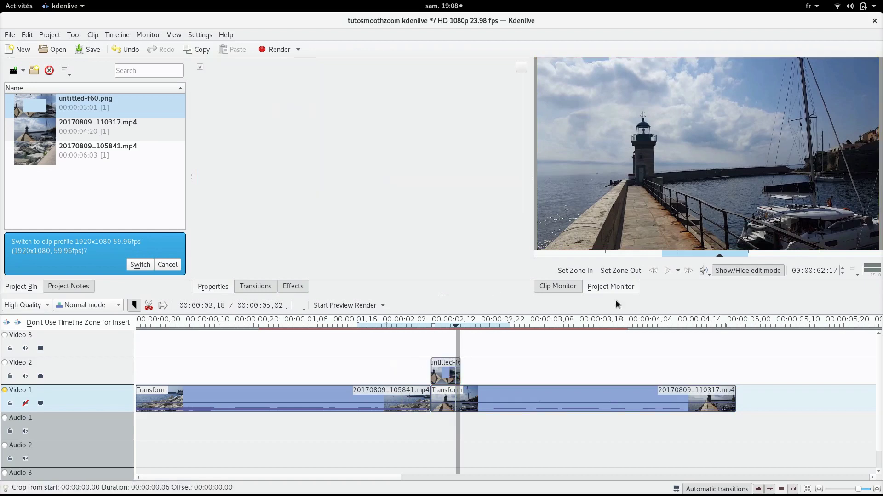
- Start the preview render and play the transition twice to examine the shortened zoom
click(360, 307)
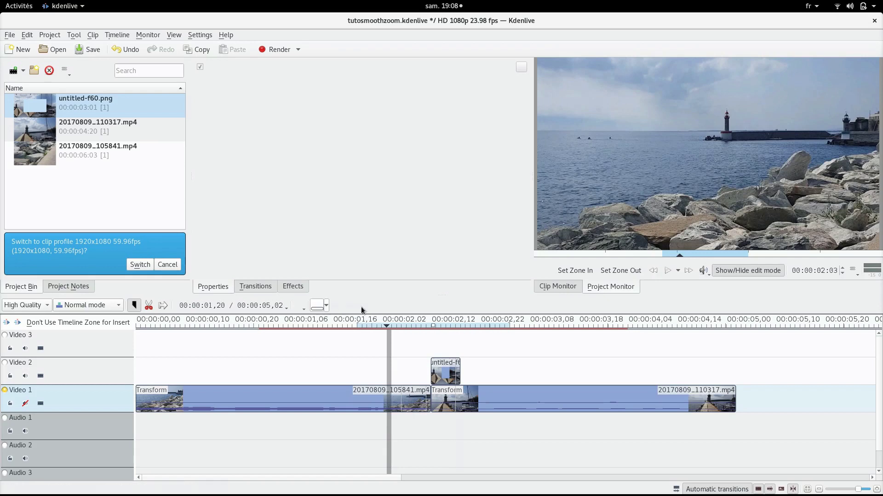
click(667, 272)
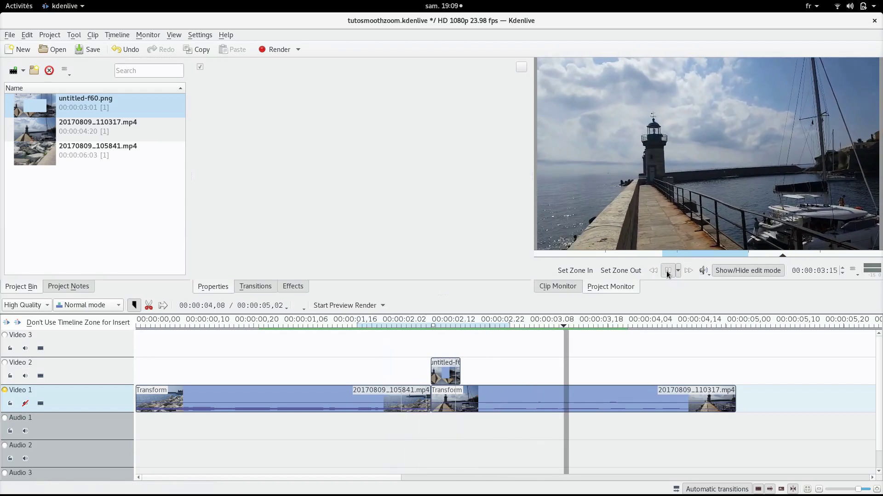
click(325, 354)
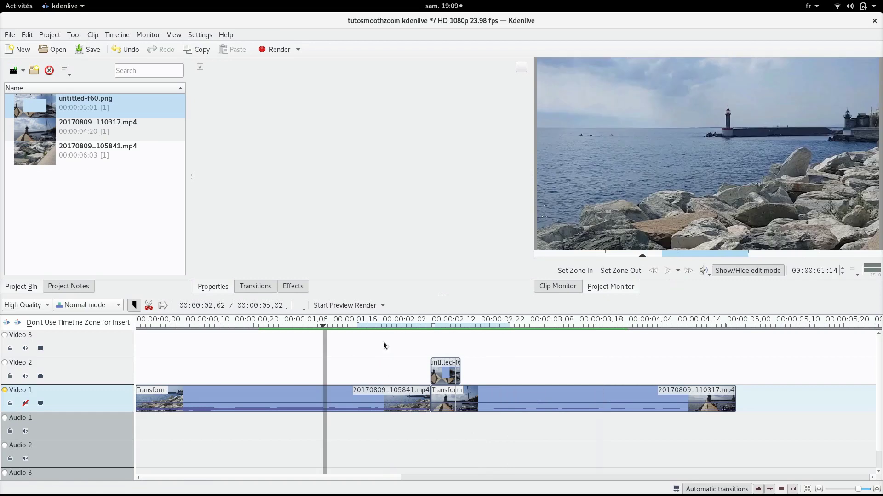
click(660, 273)
click(667, 271)
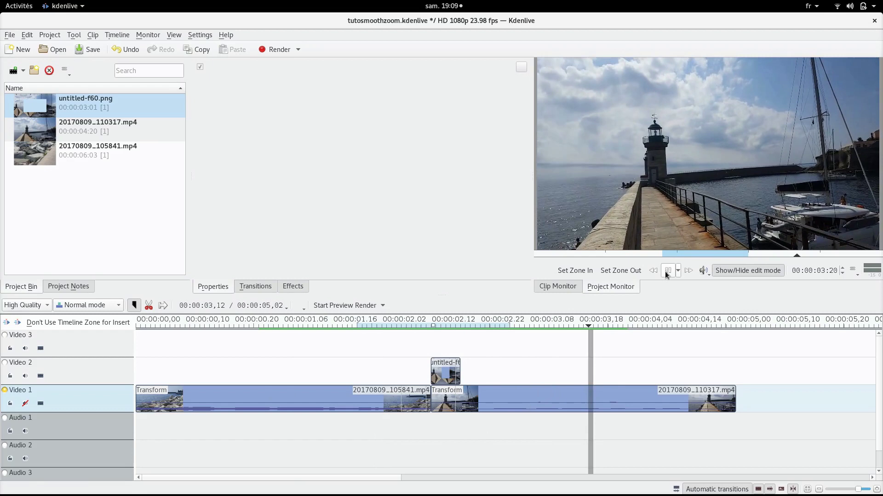
click(667, 271)
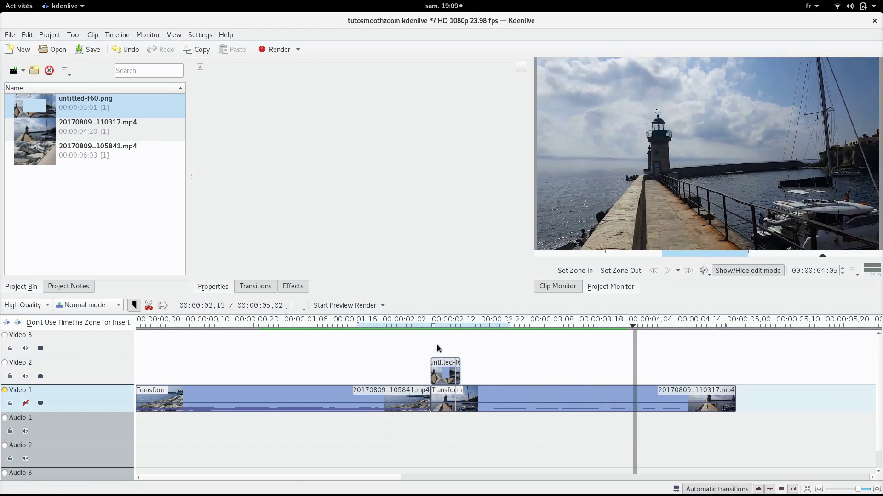
- Set the last Transform keyframe of the first clip, at 00:00:02,11, to 170% size
mouse_move(409, 349)
mouse_down()
mouse_move(458, 353)
mouse_move(409, 356)
mouse_move(419, 362)
mouse_up()
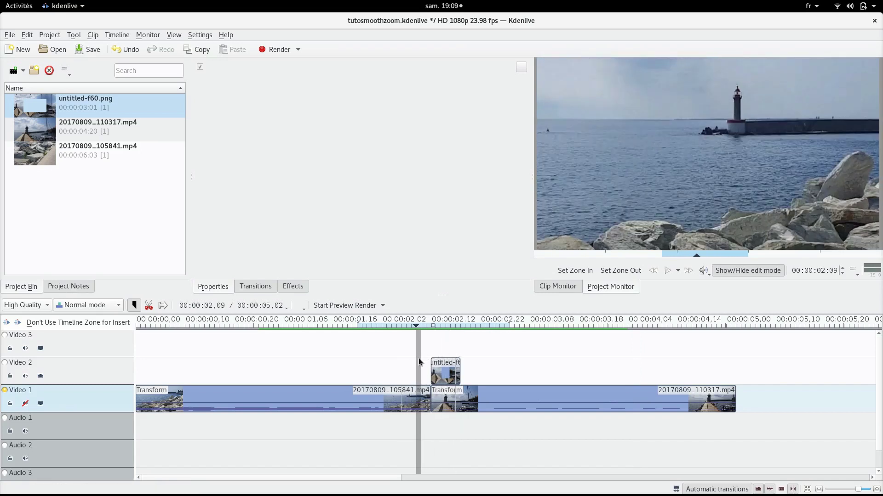
click(413, 400)
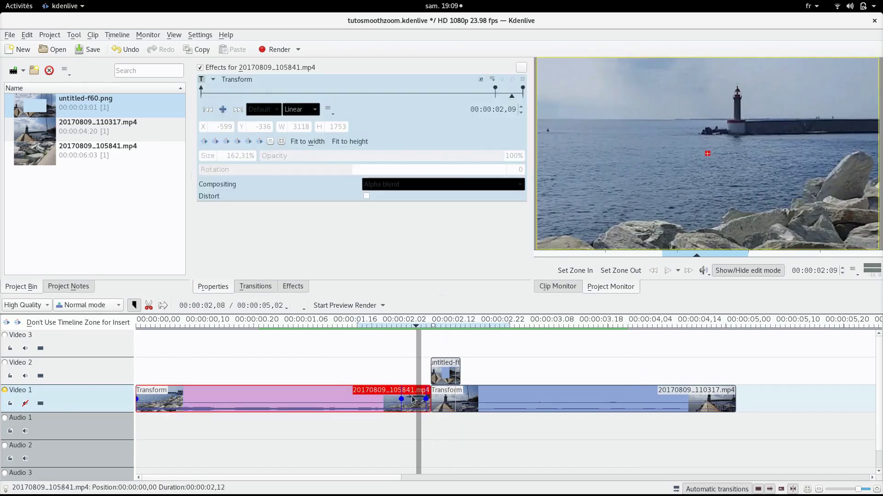
click(238, 109)
drag(233, 159, 226, 159)
text(17)
key(Return)
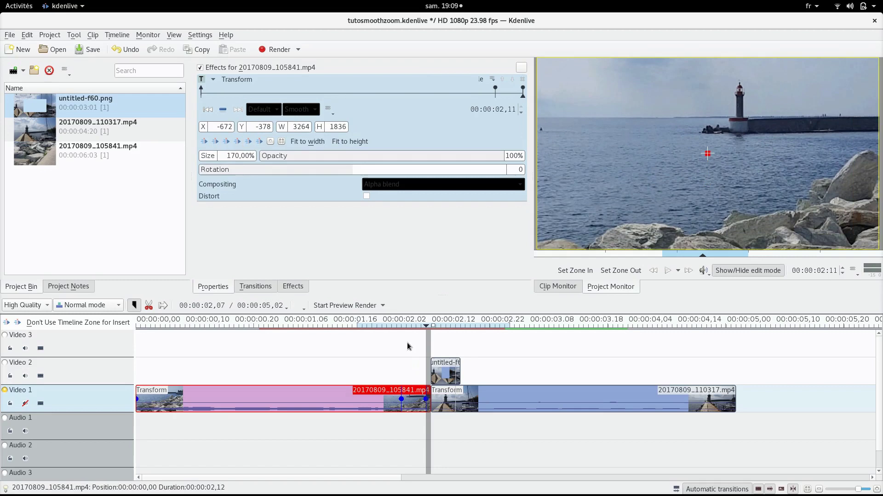
click(393, 362)
click(363, 325)
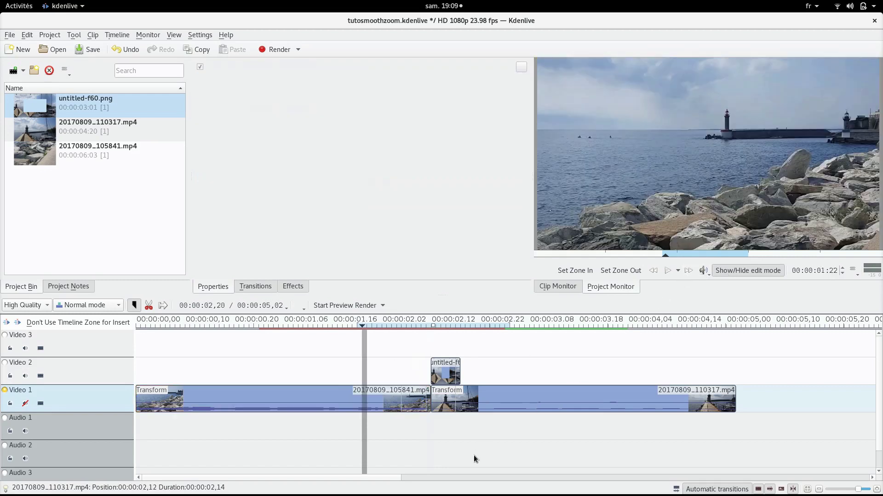
- Move the second clip and its image up one track each, starting at 00:00:02,10 so they overlap the first clip
click(455, 400)
scroll(444, 394, up, 1)
drag(444, 393, 423, 373)
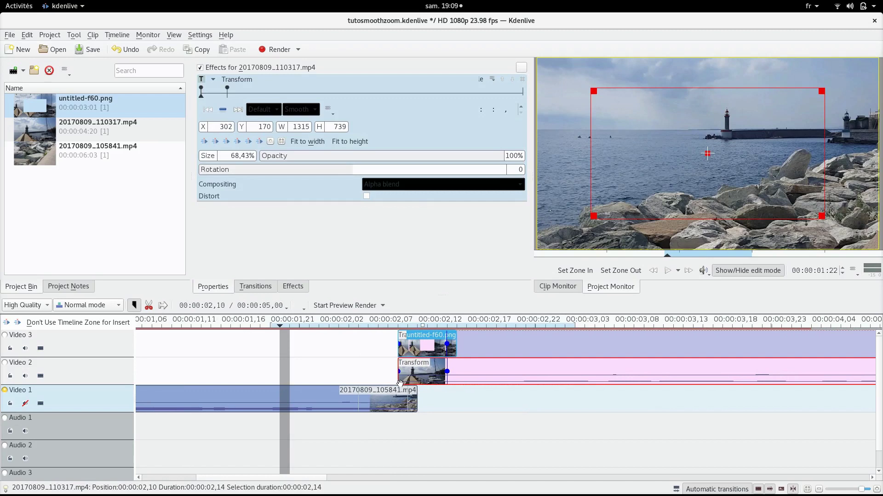
- Add a Dissolve transition where the second clip on Video 2 overlaps the first clip on Video 1
click(389, 376)
click(400, 382)
scroll(461, 419, down, 1)
scroll(460, 416, down, 1)
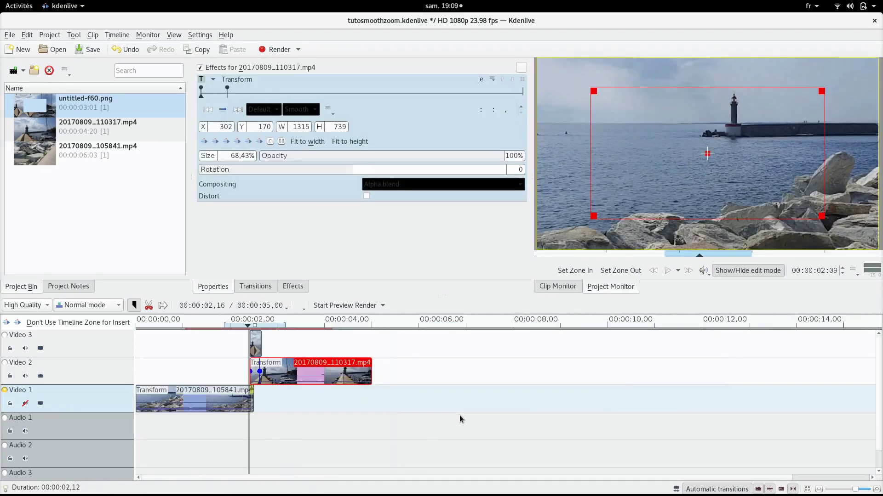
scroll(261, 409, up, 1)
scroll(269, 399, left, 3)
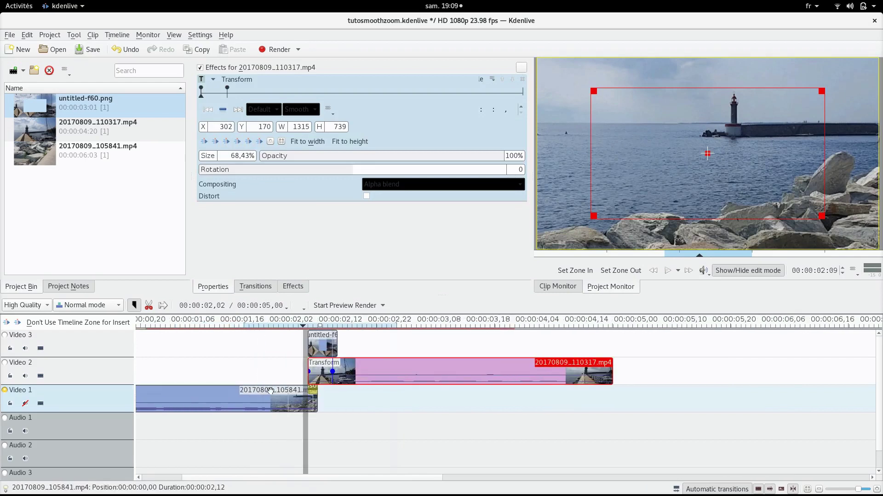
- Add a transition between the image clip and the second clip, and change its type to Composite and transform
click(335, 357)
click(328, 359)
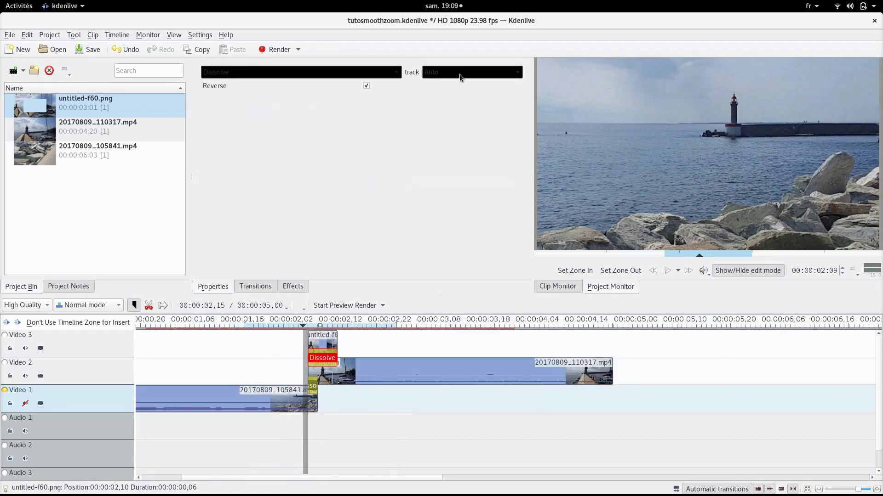
click(347, 76)
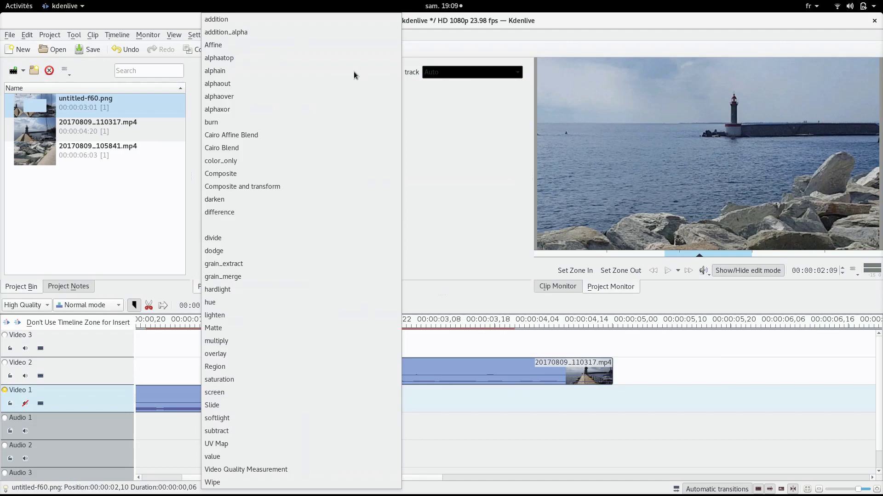
click(302, 186)
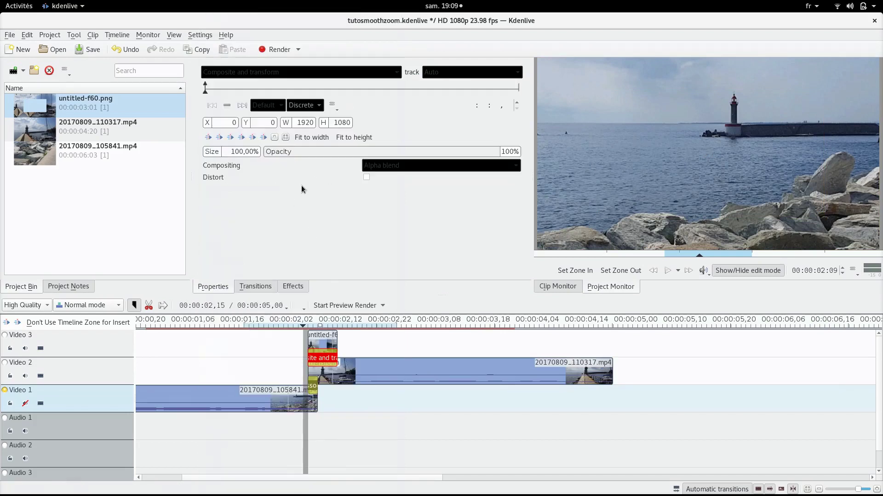
- Scrub through the overlapping clips, start the preview render and play the transition to examine the dissolve
click(311, 427)
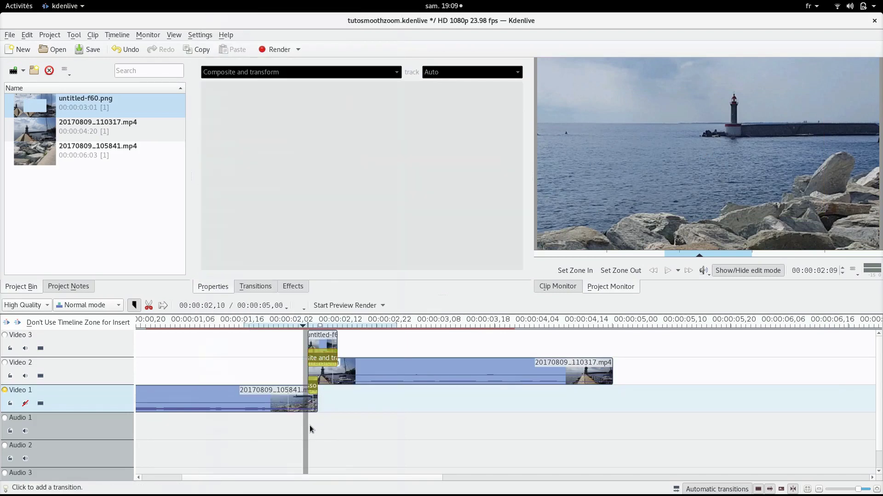
drag(311, 426, 374, 426)
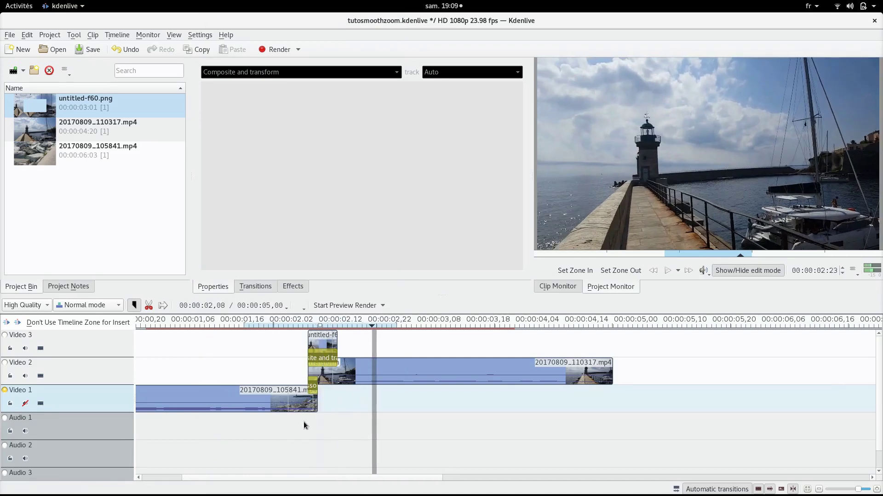
click(280, 438)
click(349, 307)
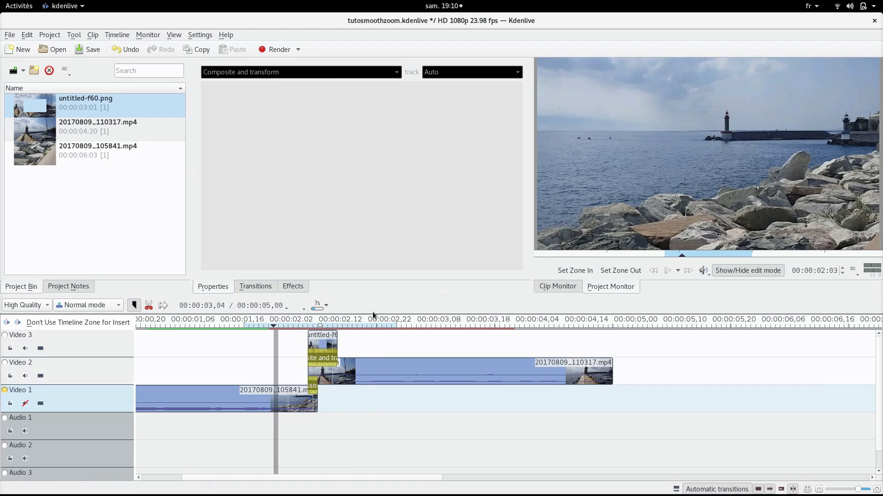
click(667, 270)
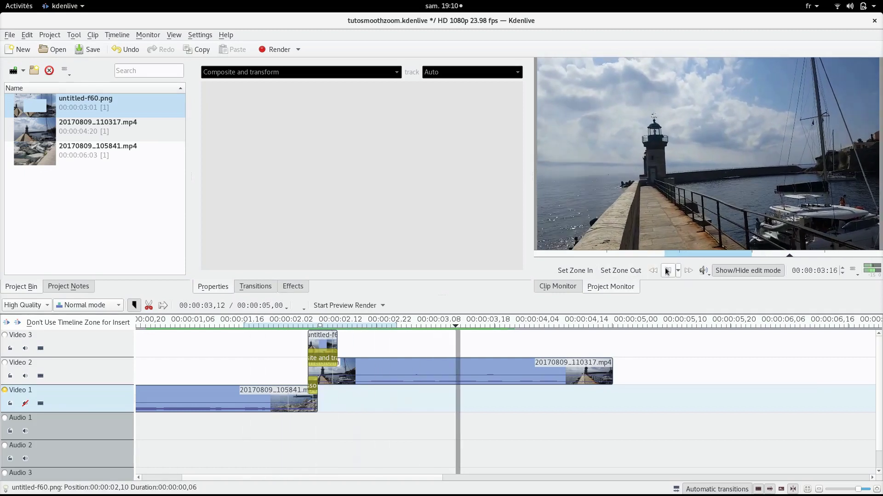
- Mute the audio of the Video 2 track
click(56, 378)
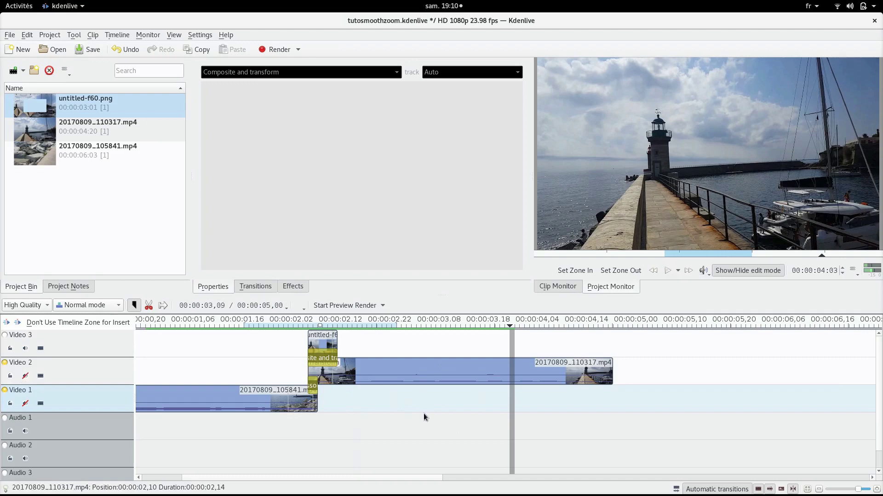